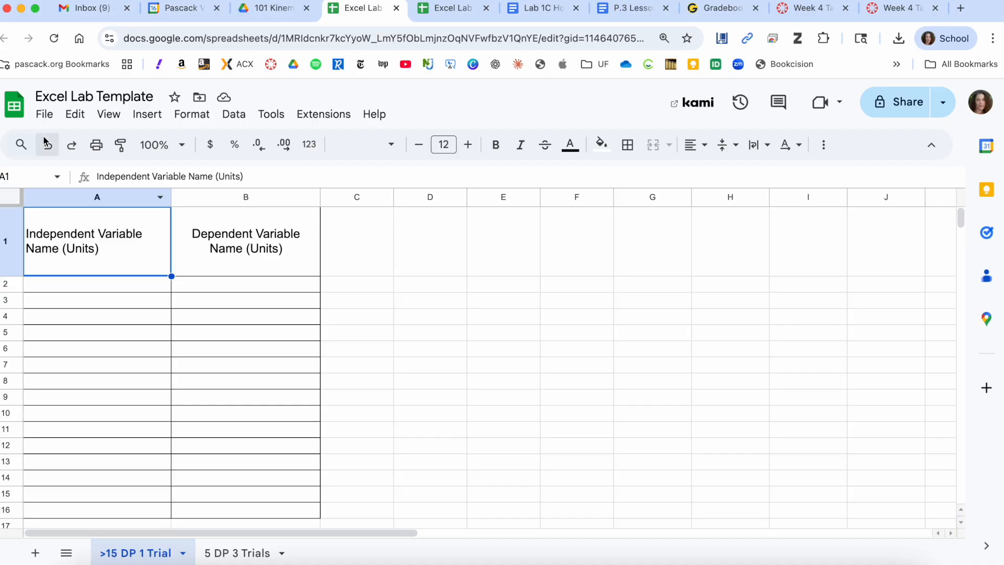
- Download the Excel Lab Template spreadsheet as a Microsoft Excel (.xlsx) file
left_click(45, 114)
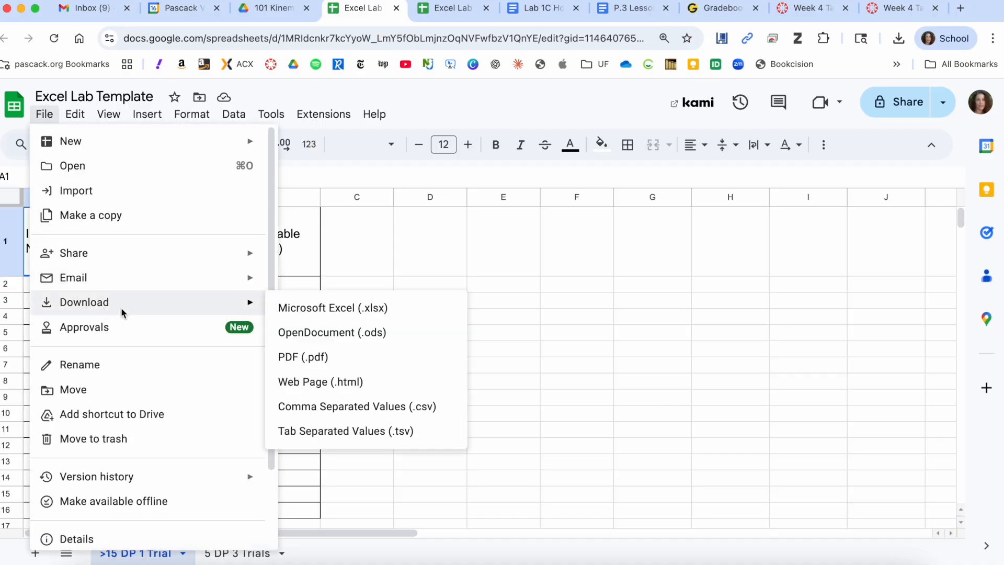
mouse_move(251, 302)
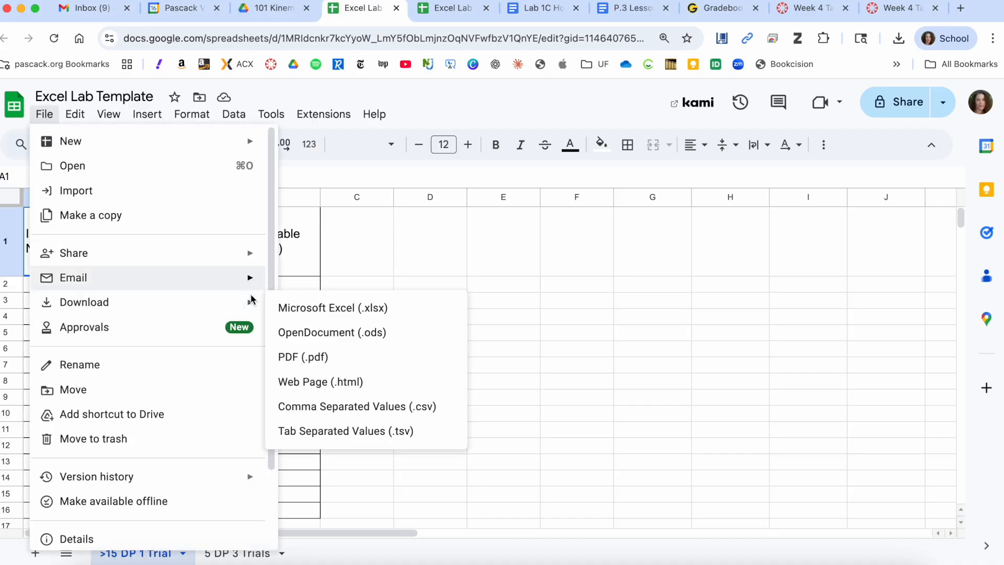
left_click(293, 308)
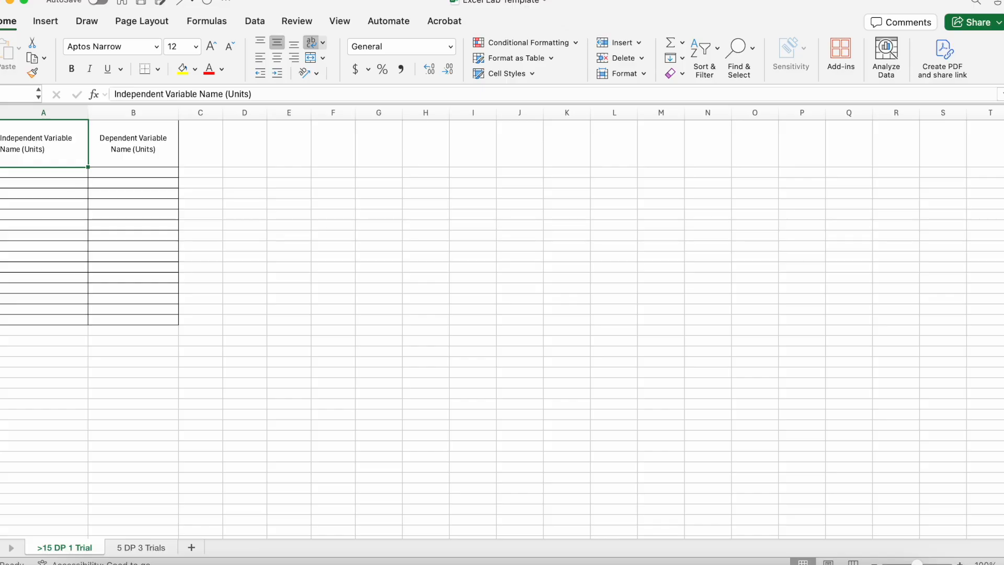
- Save the downloaded workbook under the name "Lab 1C Excel -EN", choosing a different folder than Downloads
left_click(61, 0)
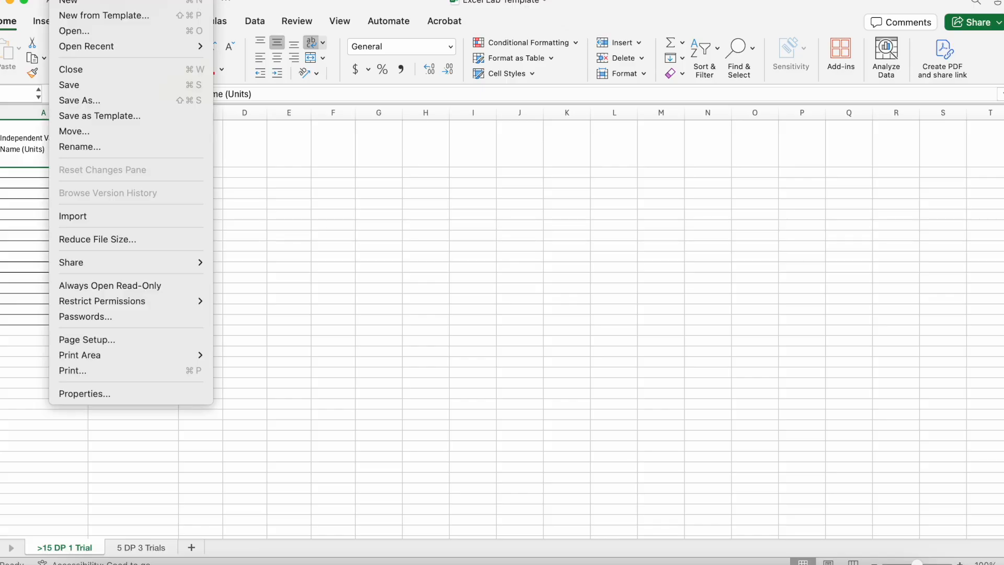
left_click(105, 102)
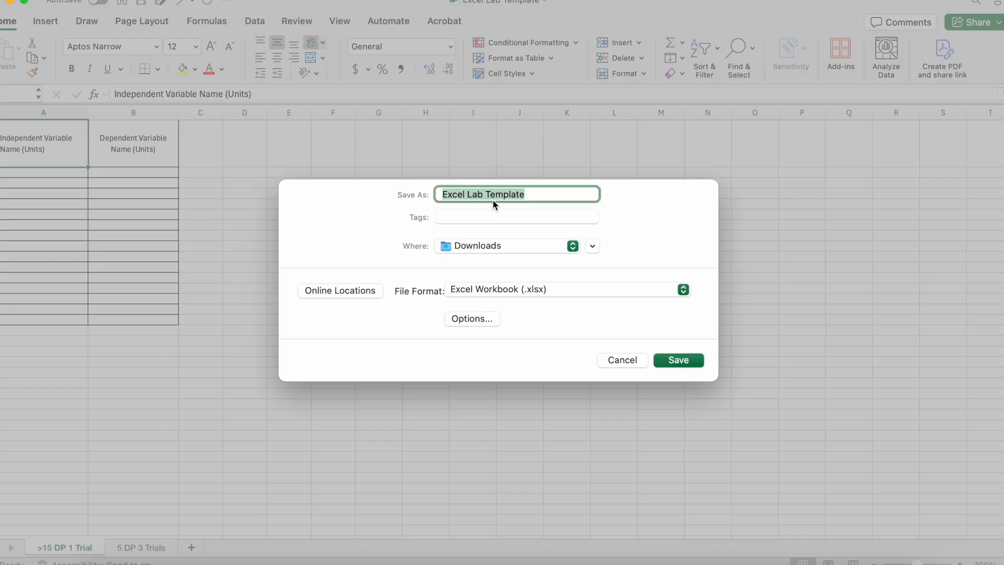
type("Lab 1C Excel")
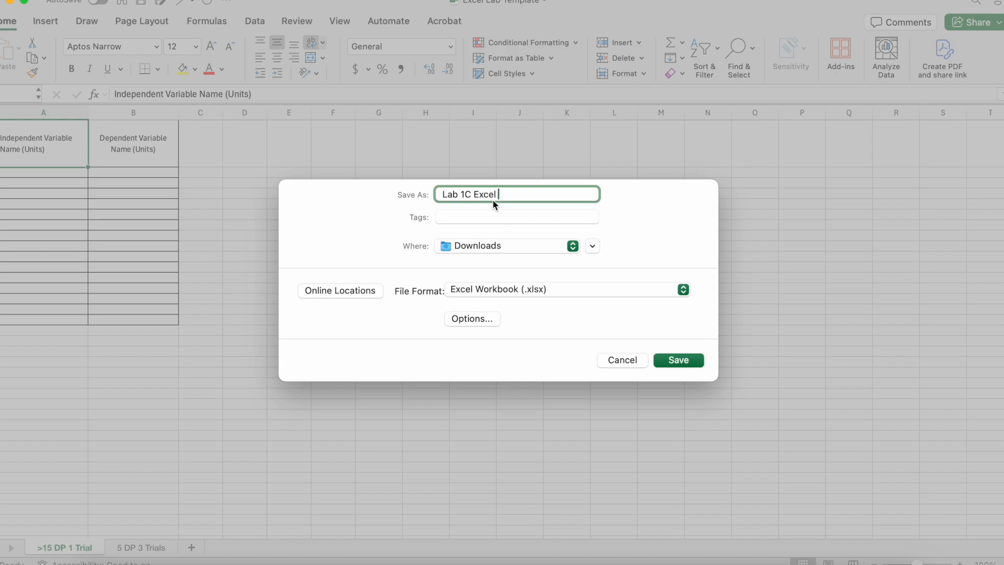
type(" -EN")
left_click(520, 246)
left_click(517, 399)
left_click(674, 362)
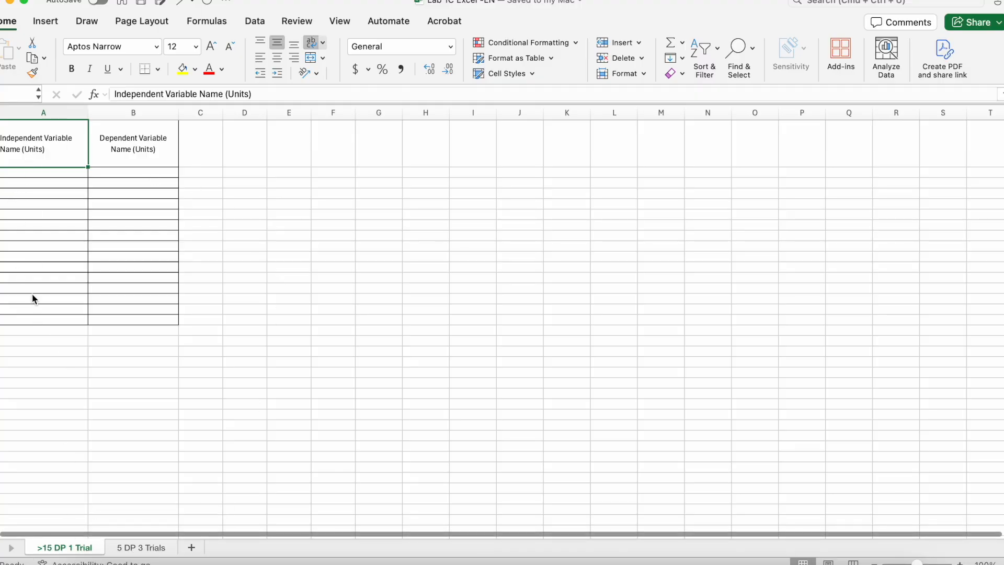
- Open the 5 DP 3 Trials sheet, and switch to the Lab 1C Hookes Law document in the browser to read the spreadsheet setup instructions
left_click(135, 548)
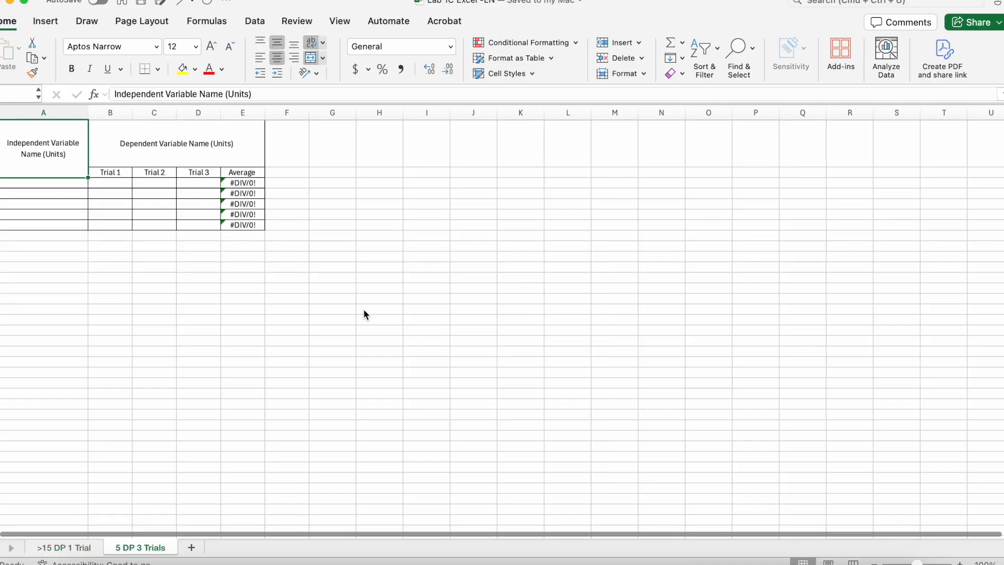
left_click(142, 562)
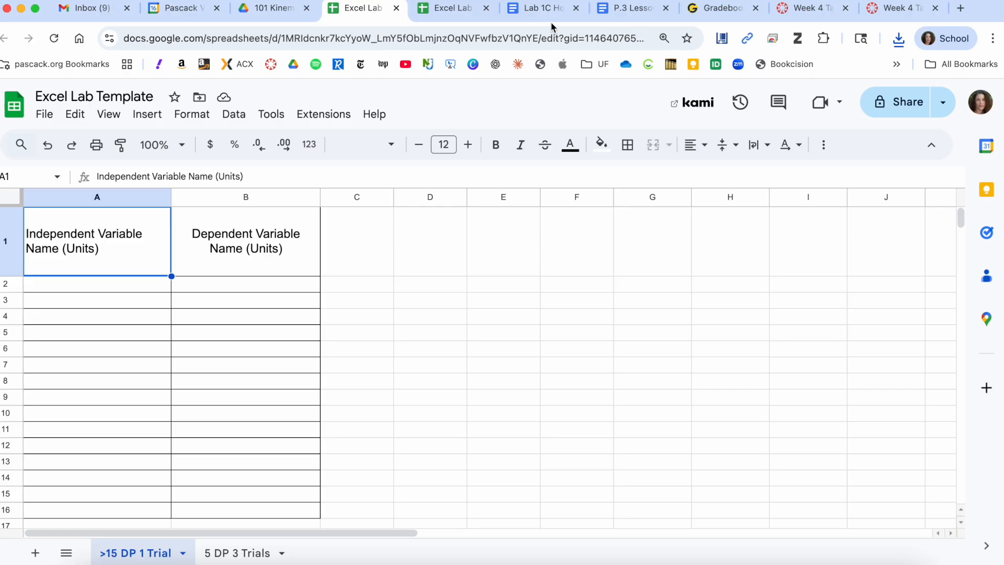
left_click(547, 8)
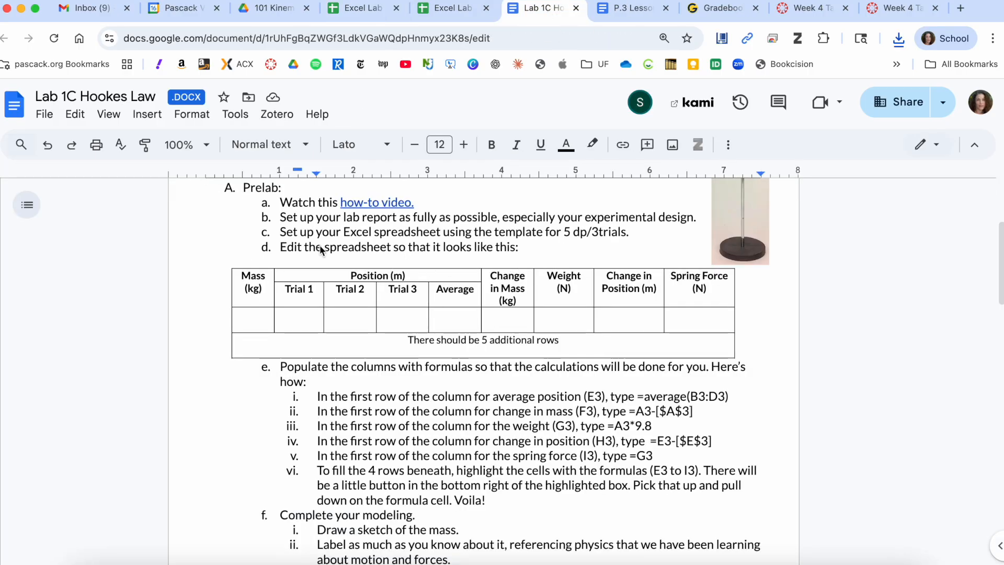
left_click_drag(281, 233, 624, 230)
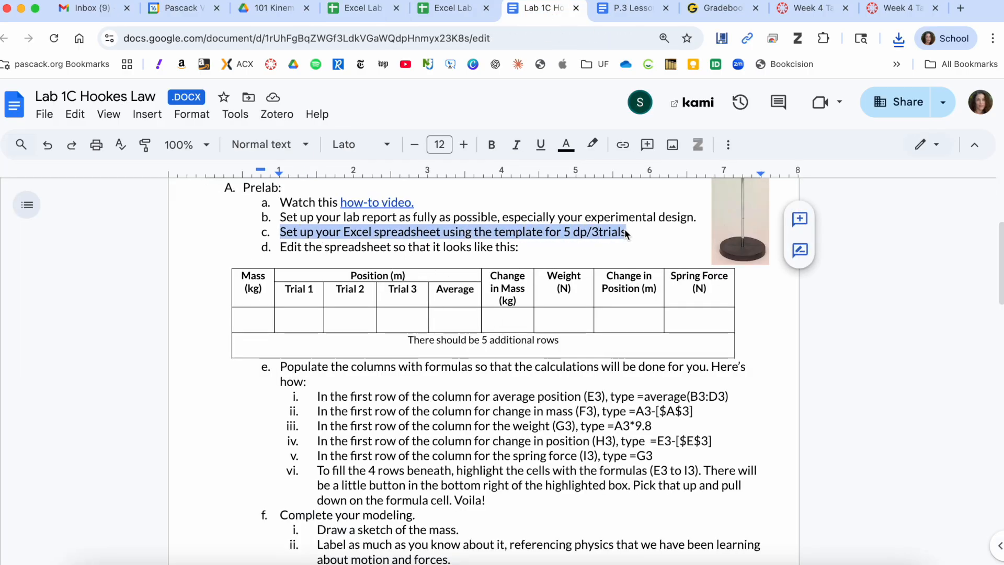
left_click(312, 290)
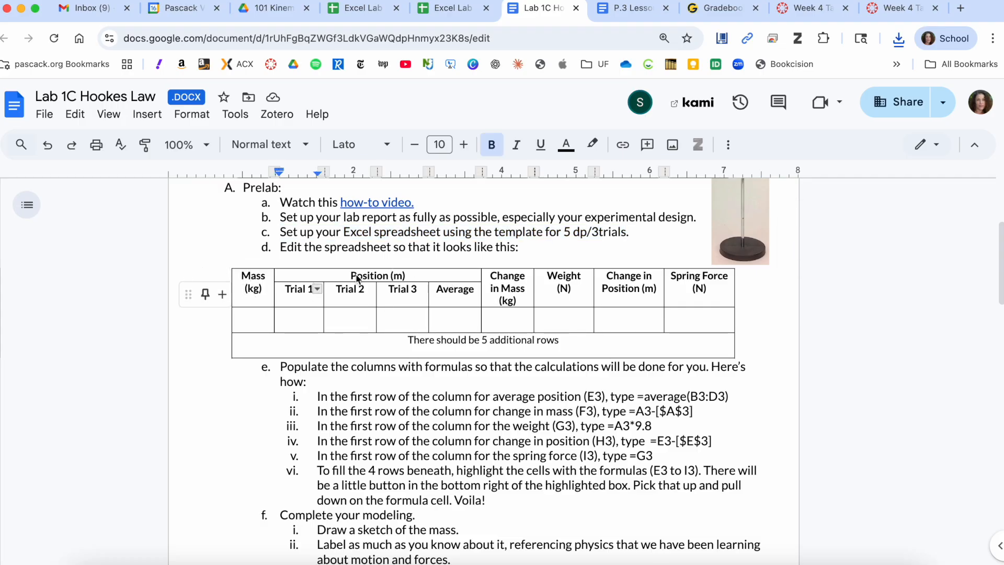
- Copy the Change in Mass, Weight, Change in Position and Spring Force headers from the document's table into the Excel sheet, starting at F1
left_click_drag(497, 287, 725, 288)
key("super+c")
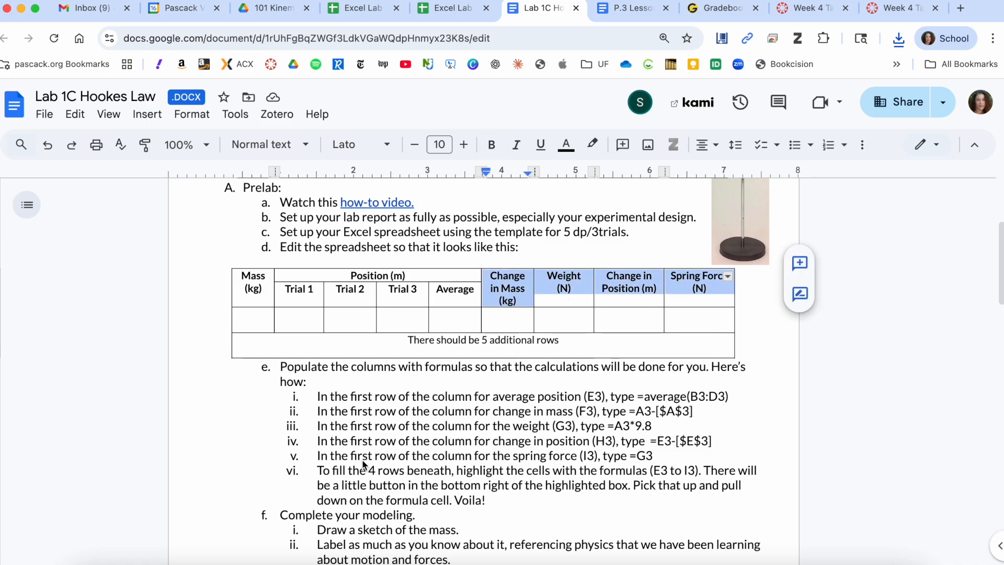
left_click(238, 561)
left_click(277, 134)
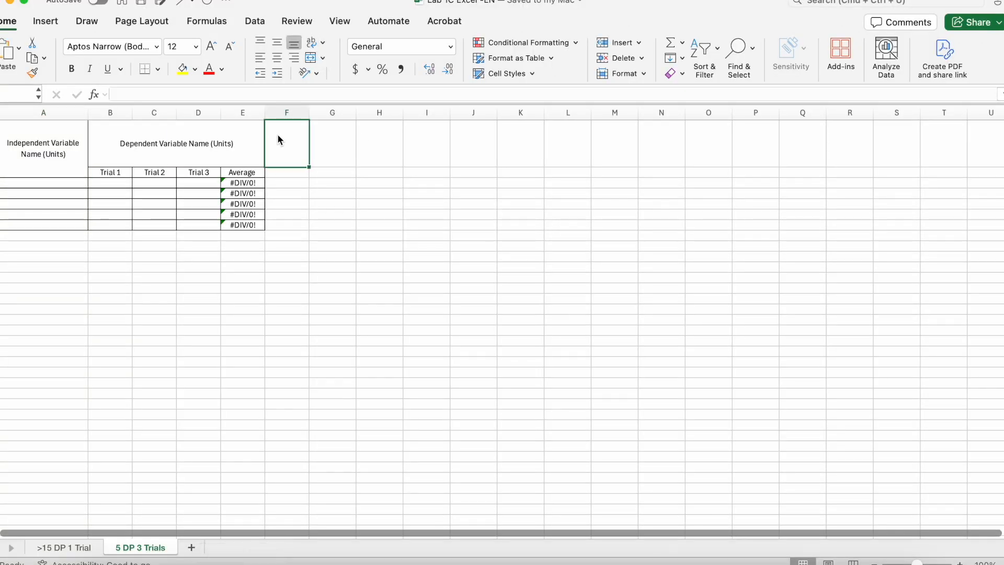
key("super+v")
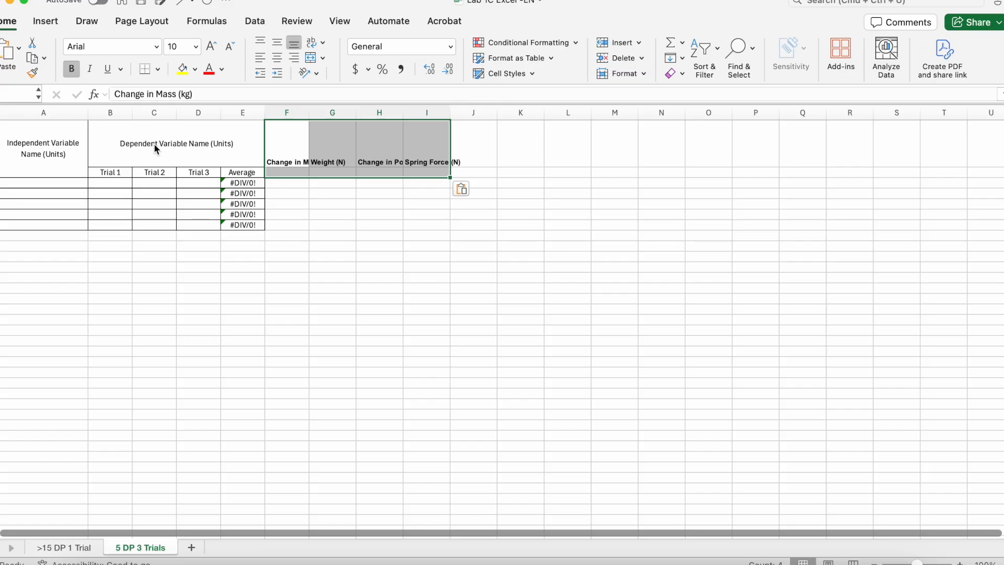
- Replace the independent variable header in column A with "Mass (kg)"
left_click(57, 152)
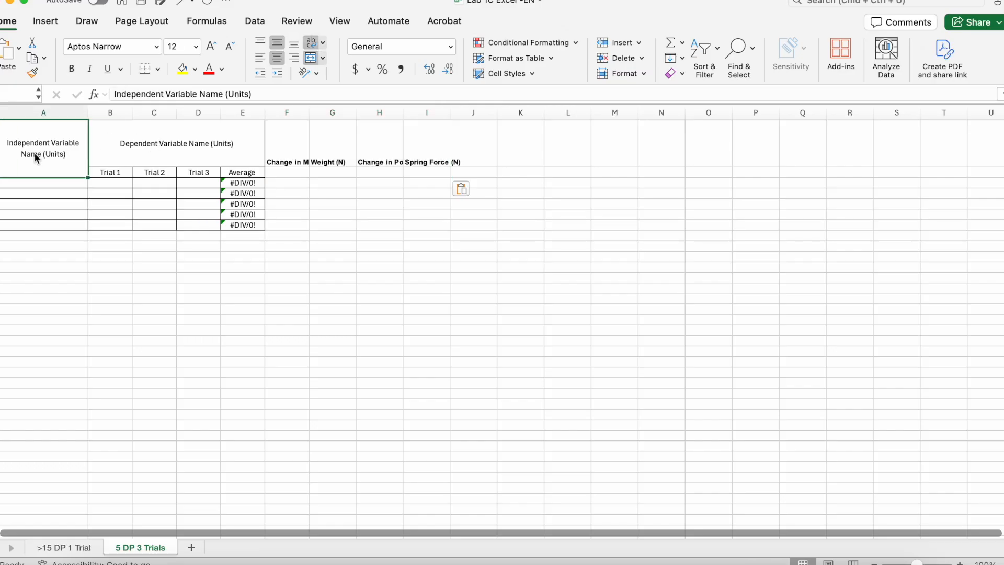
double_click(41, 159)
left_click_drag(14, 152, 5, 142)
type("Mass (")
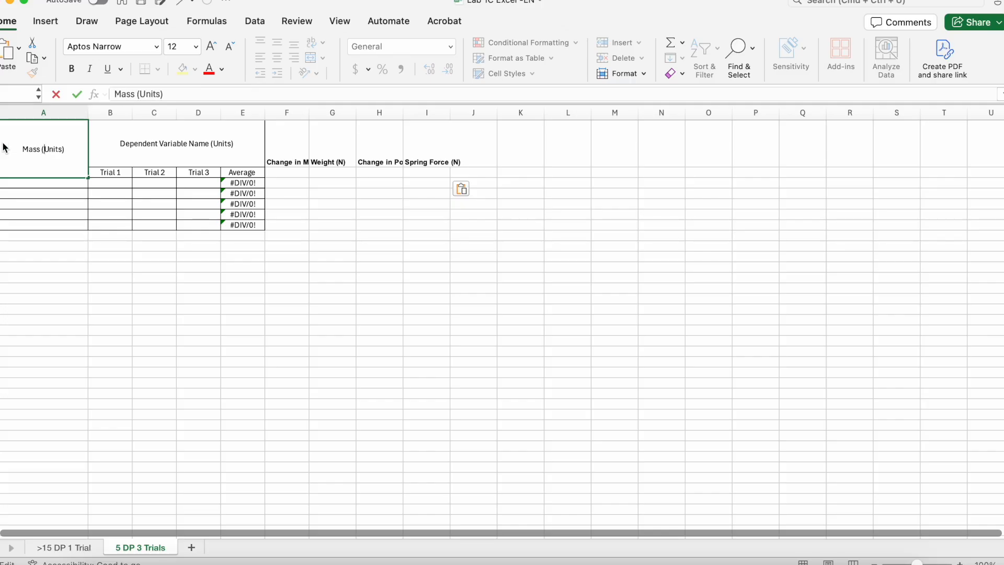
type("kg")
key("BackSpace")
key("BackSpace")
key("BackSpace")
key("BackSpace")
key("BackSpace")
- Replace the dependent variable header above the trial columns with "Position (m)"
left_click(122, 145)
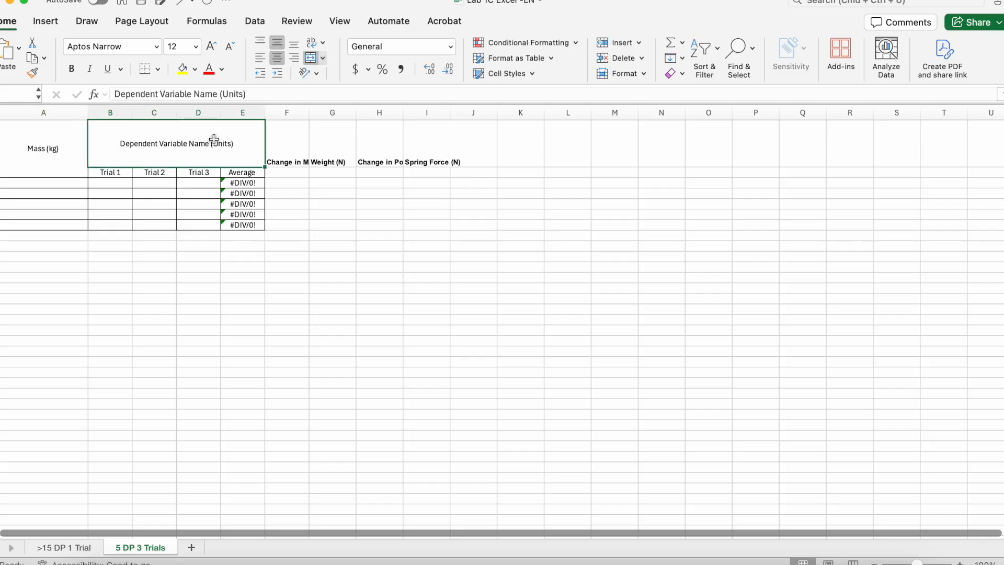
key("super+a")
left_click(214, 139)
left_click_drag(251, 96, 105, 90)
type("Position (m)")
left_click(137, 195)
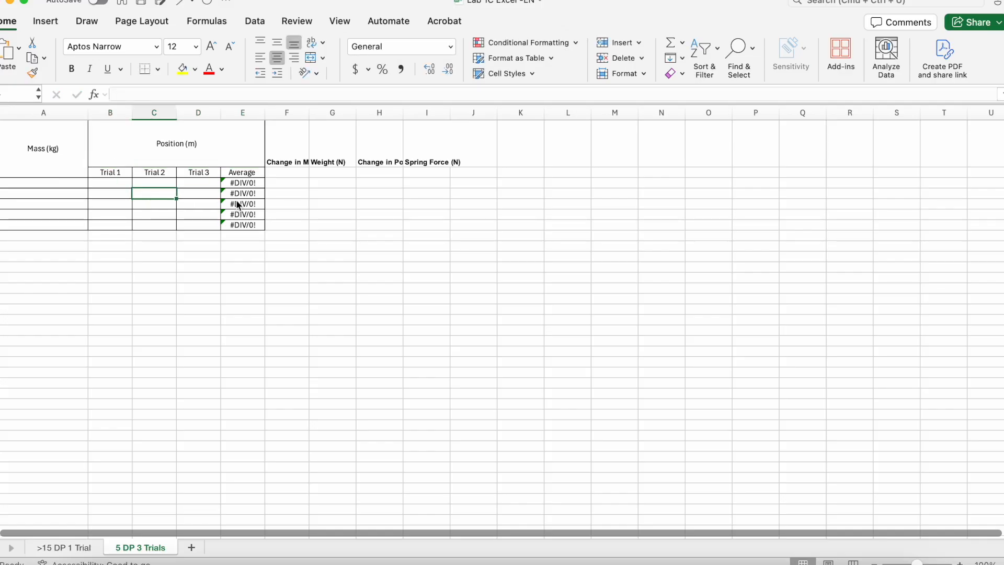
- Wrap the text of the four pasted headers in F1 to I1
left_click_drag(274, 159, 441, 143)
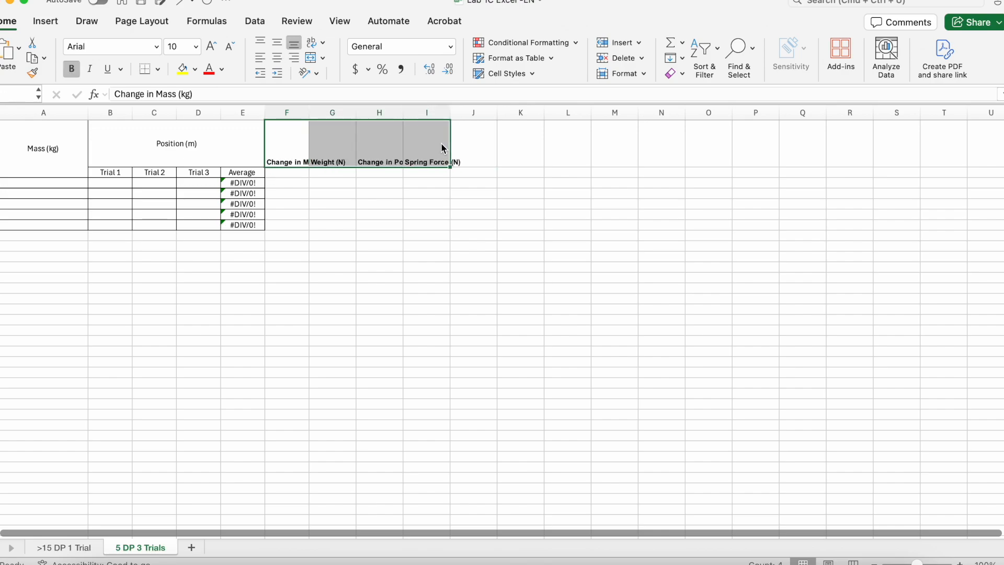
left_click(323, 41)
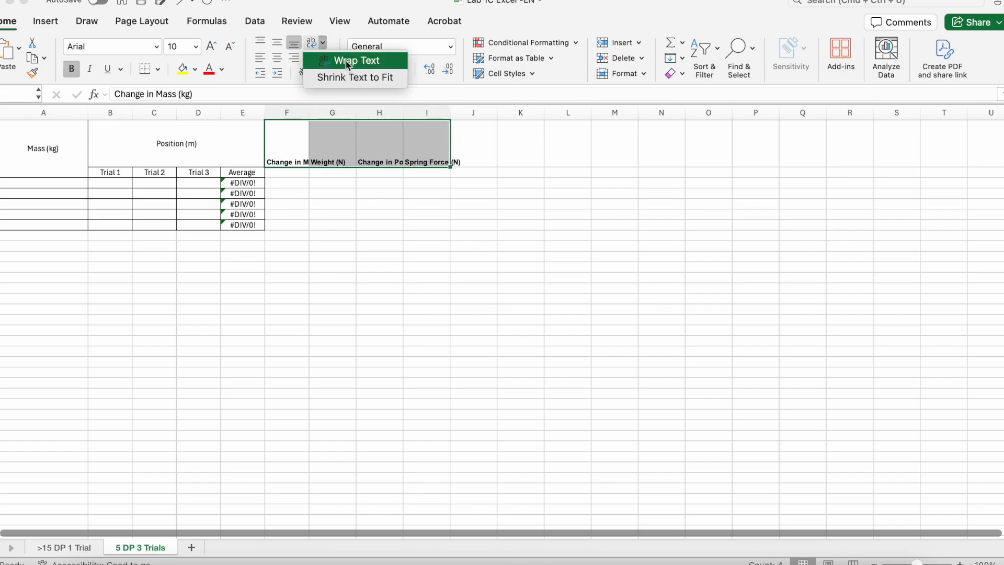
left_click(346, 60)
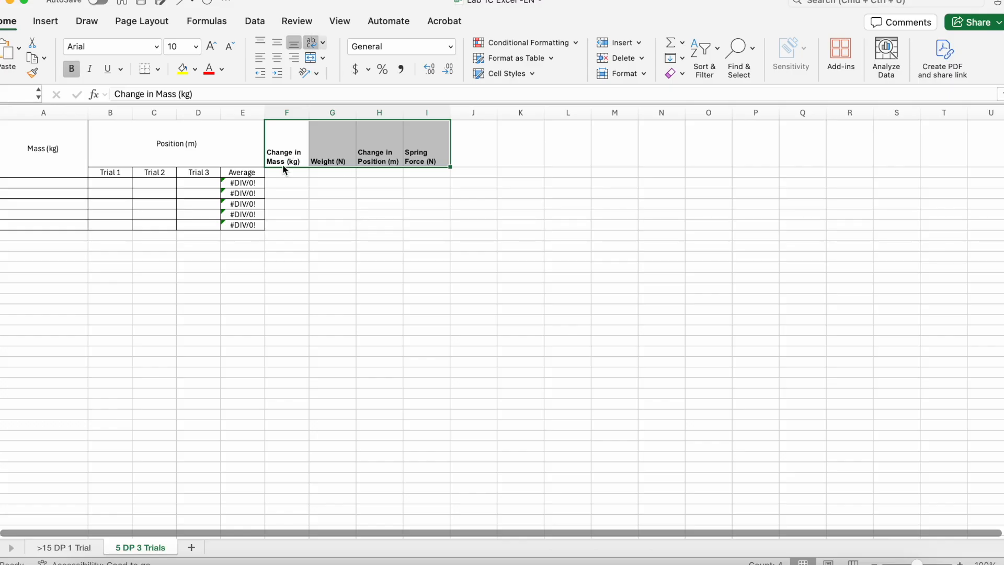
- Merge and center rows 1 and 2 separately in each of columns F, G, H and I for the pasted headers
left_click_drag(284, 162, 288, 177)
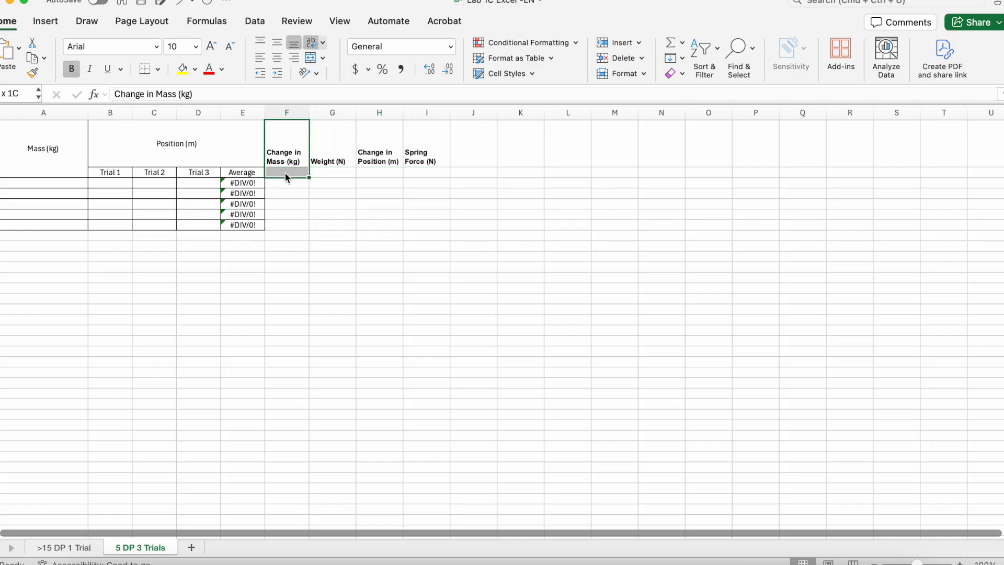
left_click(311, 62)
left_click_drag(320, 160, 420, 171)
key("super+y")
key("super+y")
left_click(419, 166)
key("super+y")
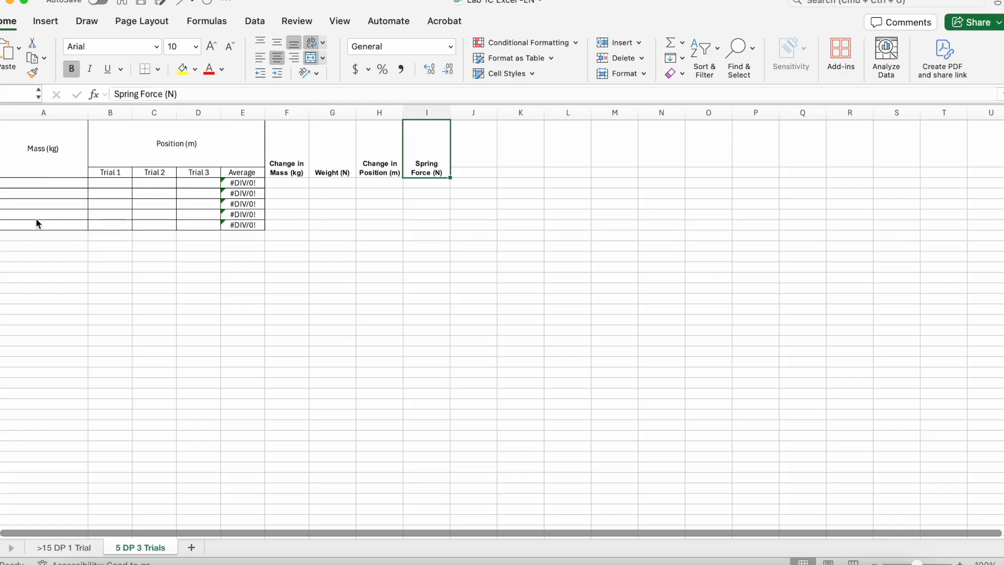
- Apply all borders to cells A8 to E8, adding a sixth data row to the table
left_click(39, 183)
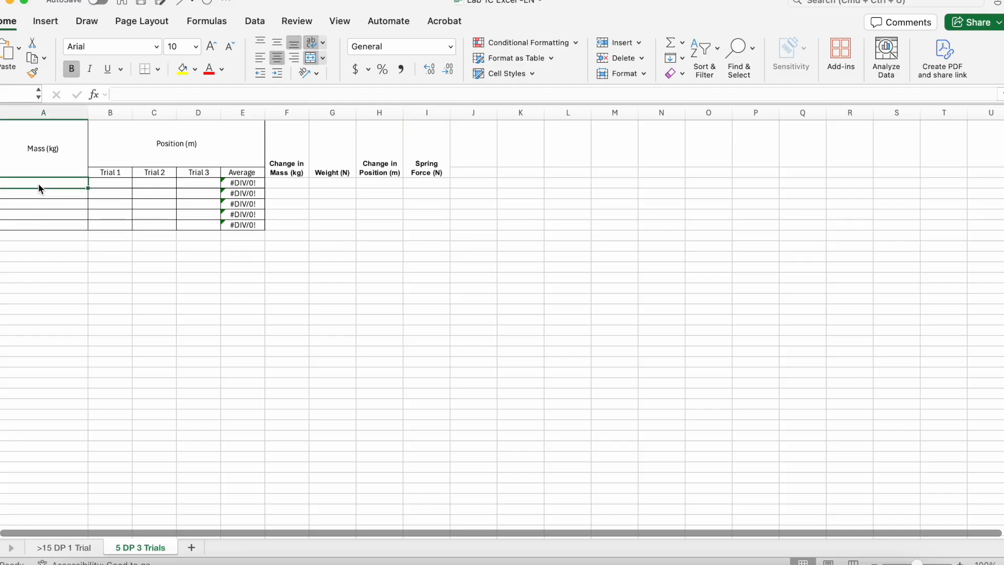
left_click(120, 185)
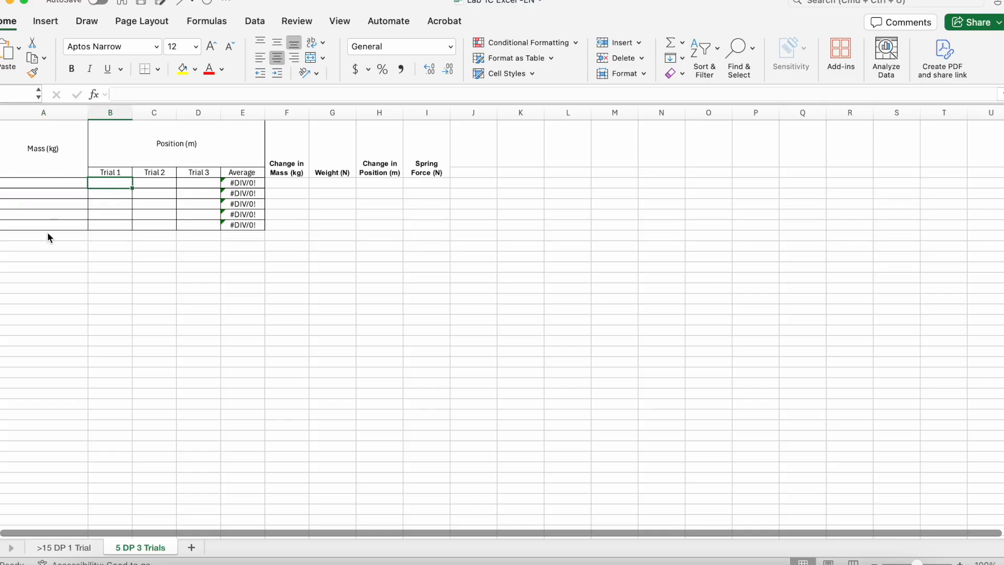
left_click_drag(30, 235, 250, 237)
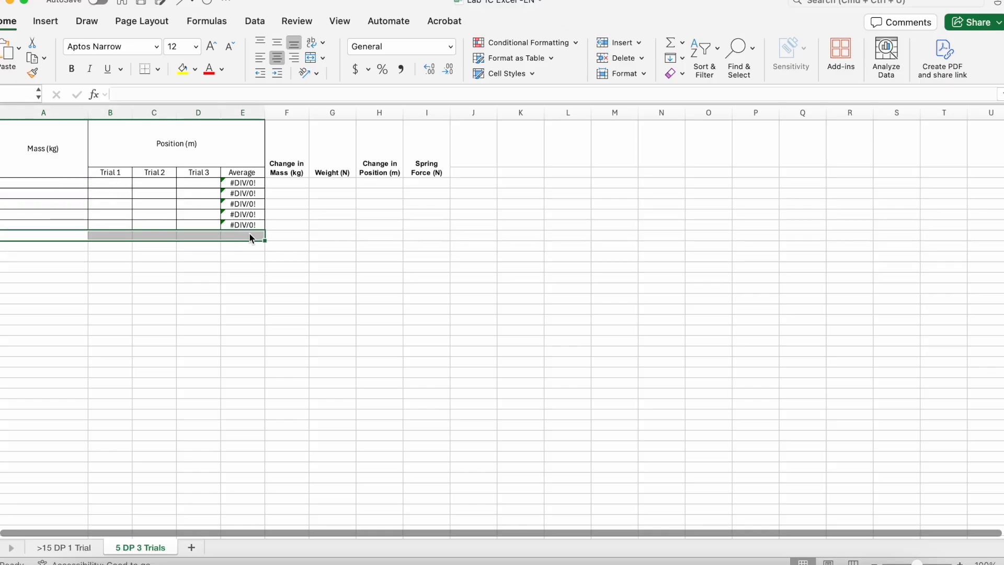
left_click(158, 69)
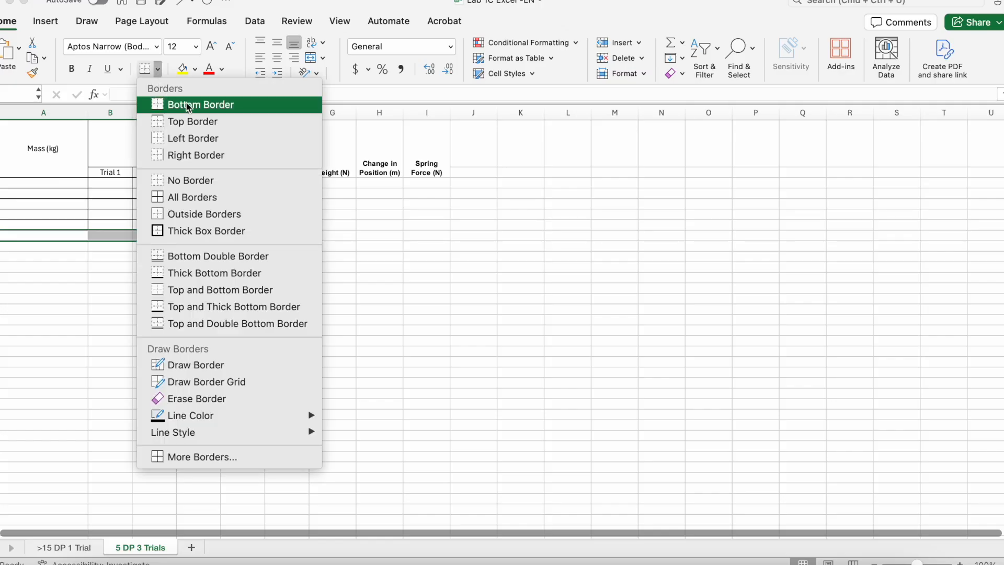
left_click(209, 204)
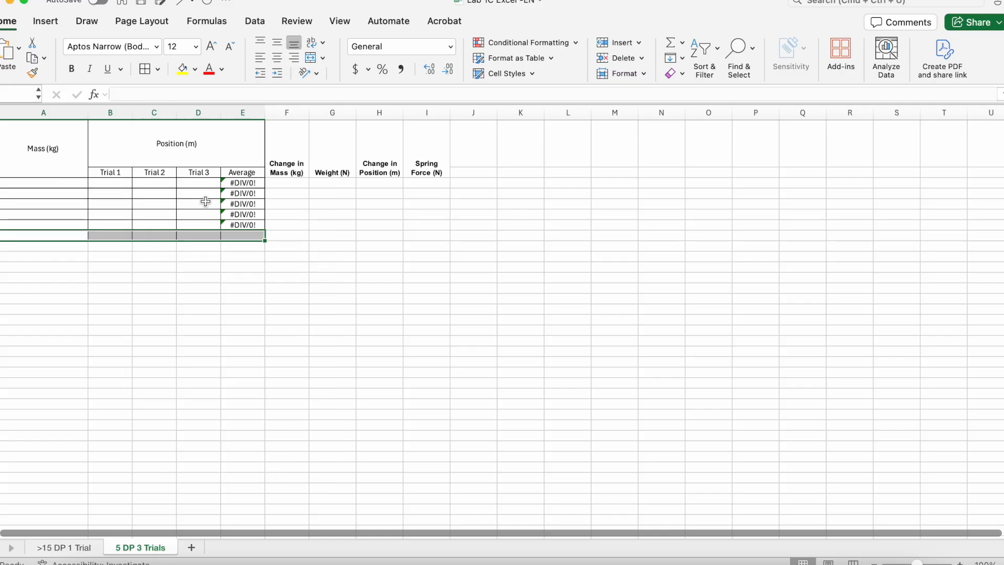
- Apply all borders to the new columns from F1 to I8
left_click(285, 172)
left_click_drag(282, 151, 432, 233)
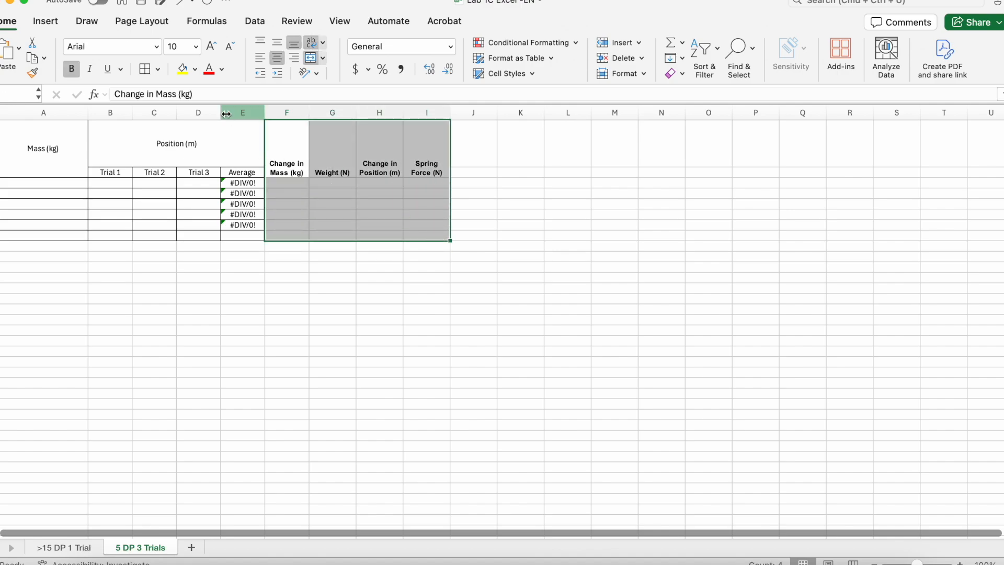
left_click(158, 68)
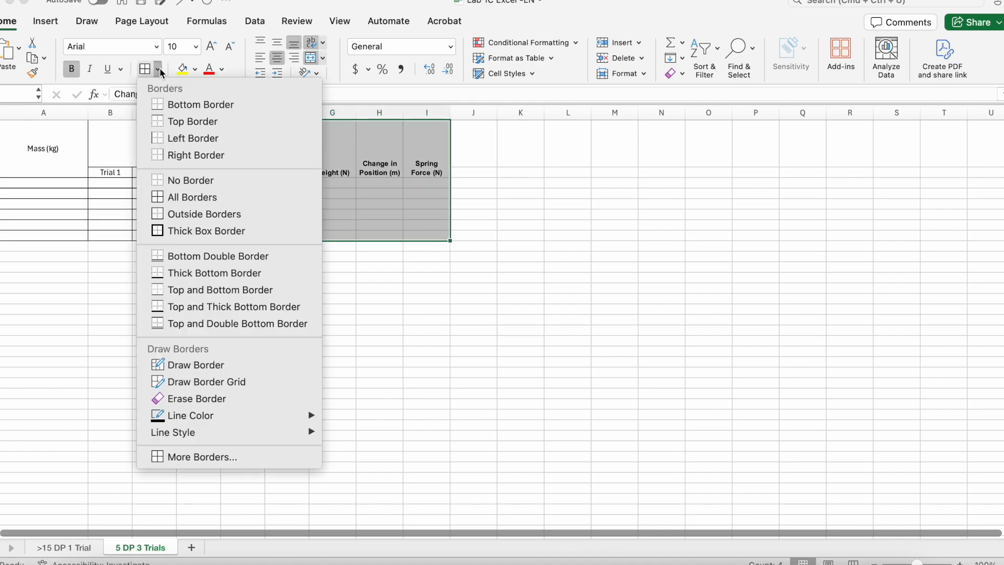
left_click(192, 198)
left_click(289, 267)
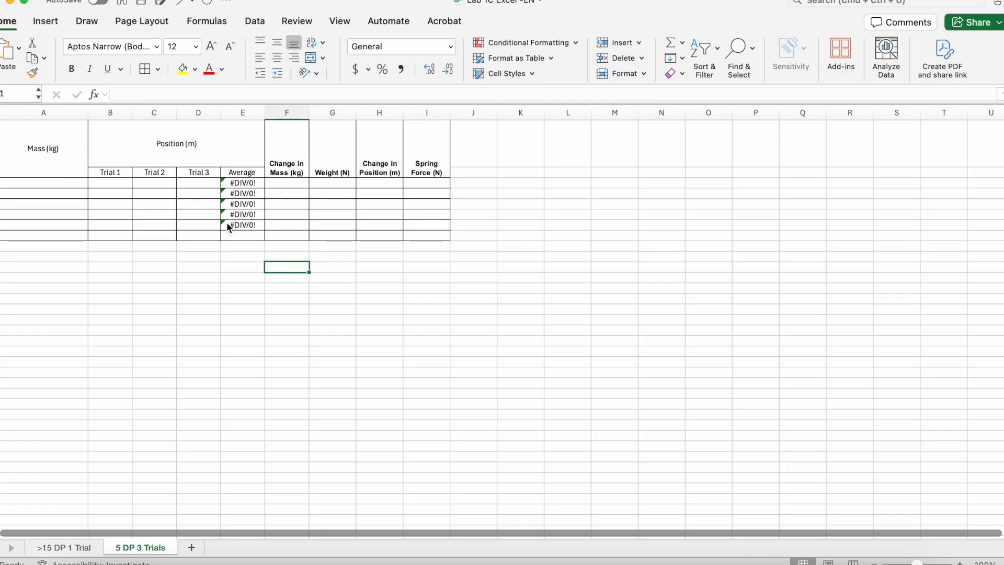
- Enter a Change in Mass formula in F3 that subtracts A3 from itself, with the second A3 as an absolute reference
left_click(285, 182)
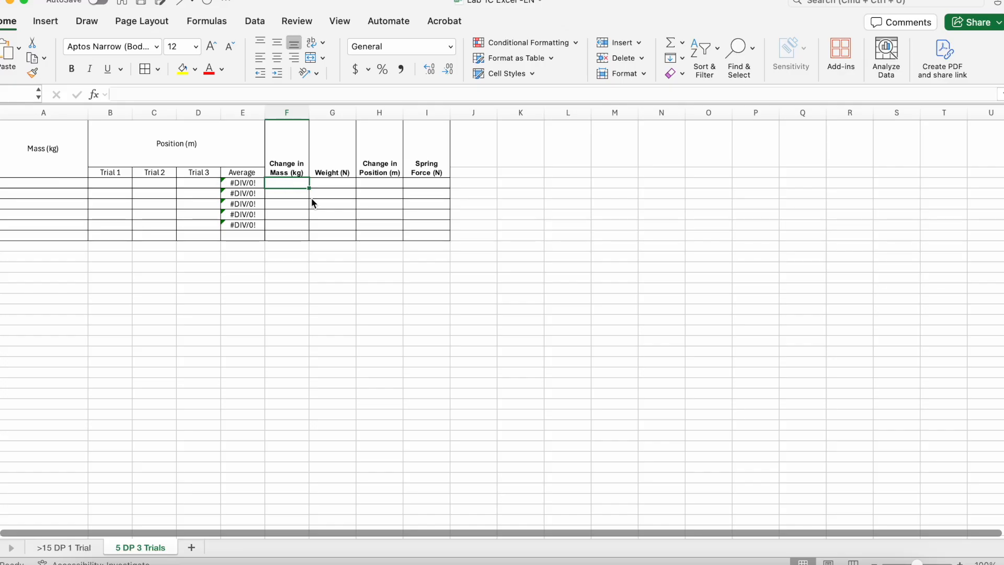
type("=")
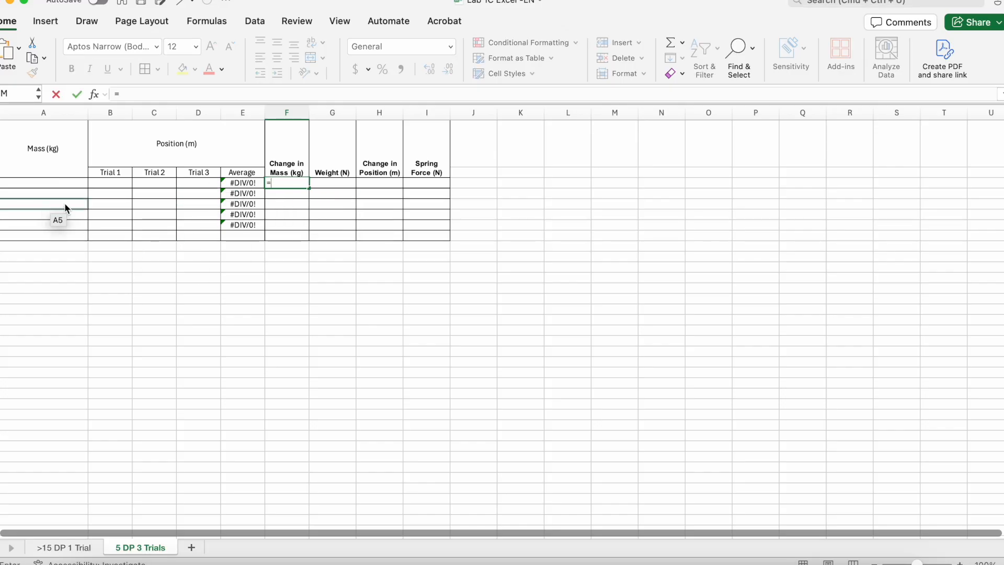
left_click(65, 183)
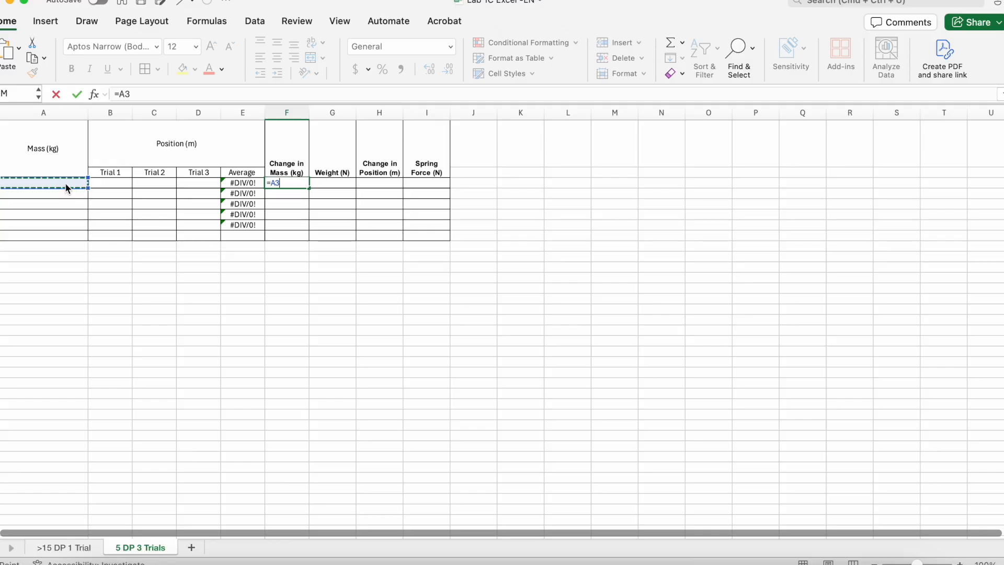
type("-")
left_click(73, 183)
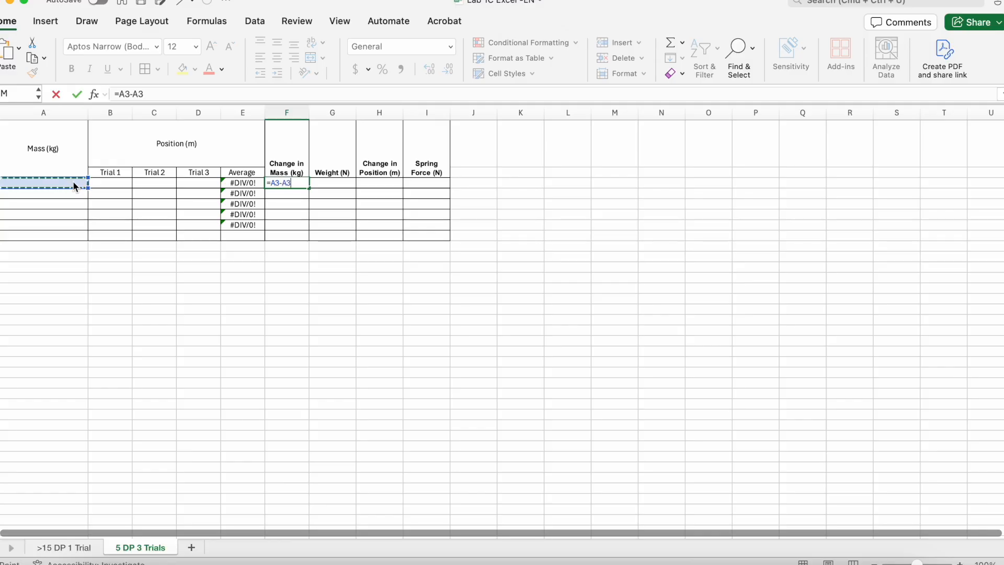
left_click(134, 94)
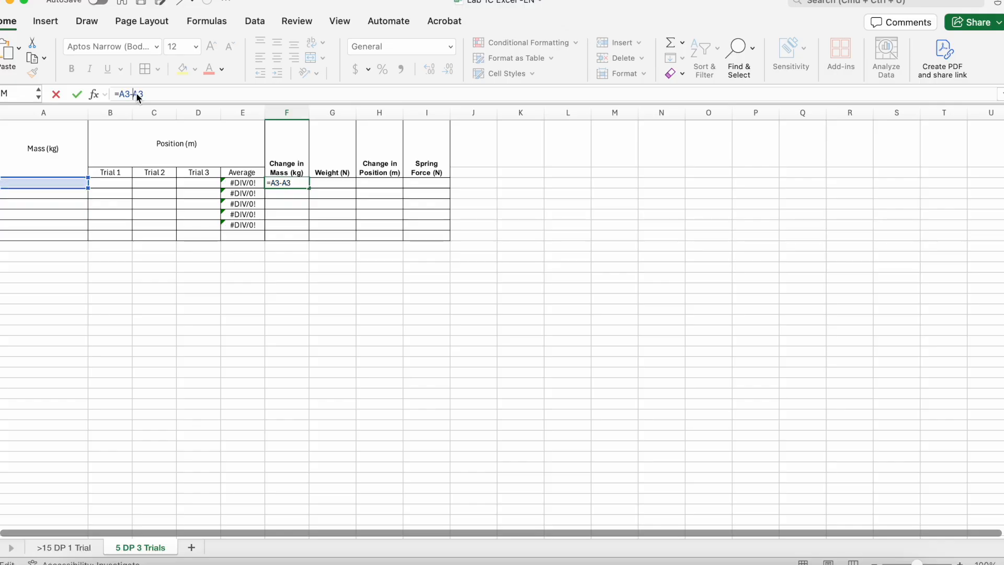
type("$")
key("Return")
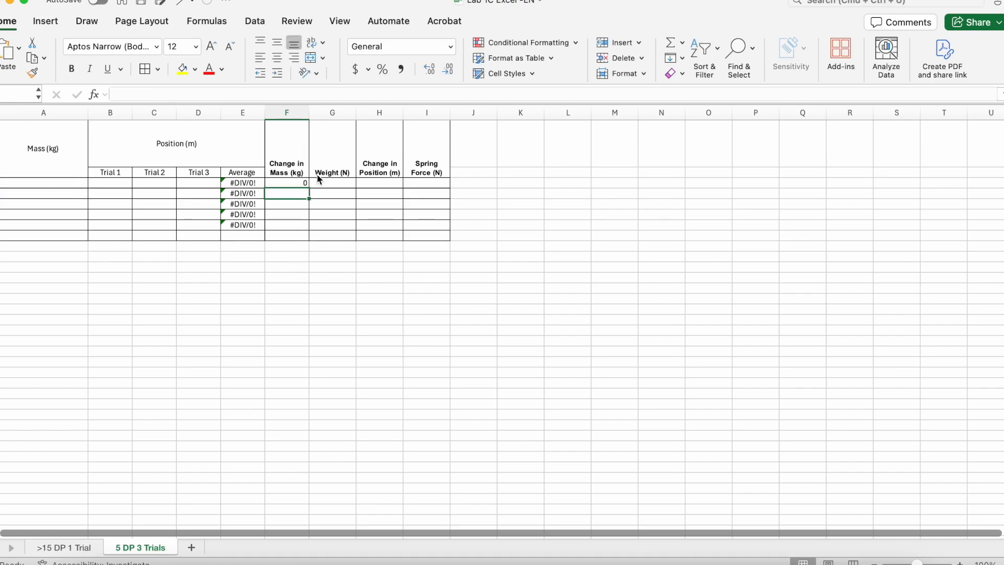
- Change the header in G1 to "Change in Weight (N)" and enter the formula =F3*9.8 in G3
double_click(317, 174)
type("Change in")
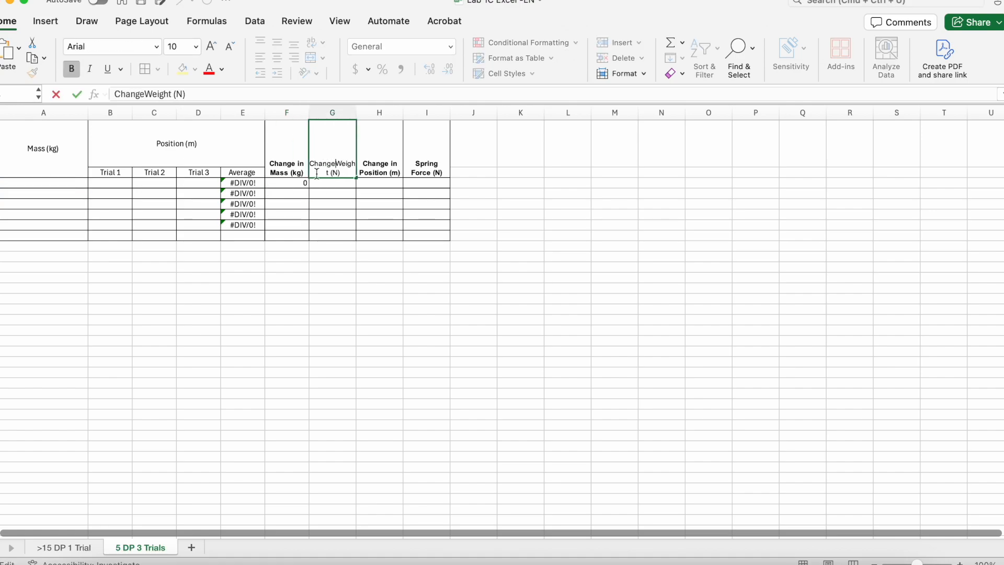
left_click(329, 183)
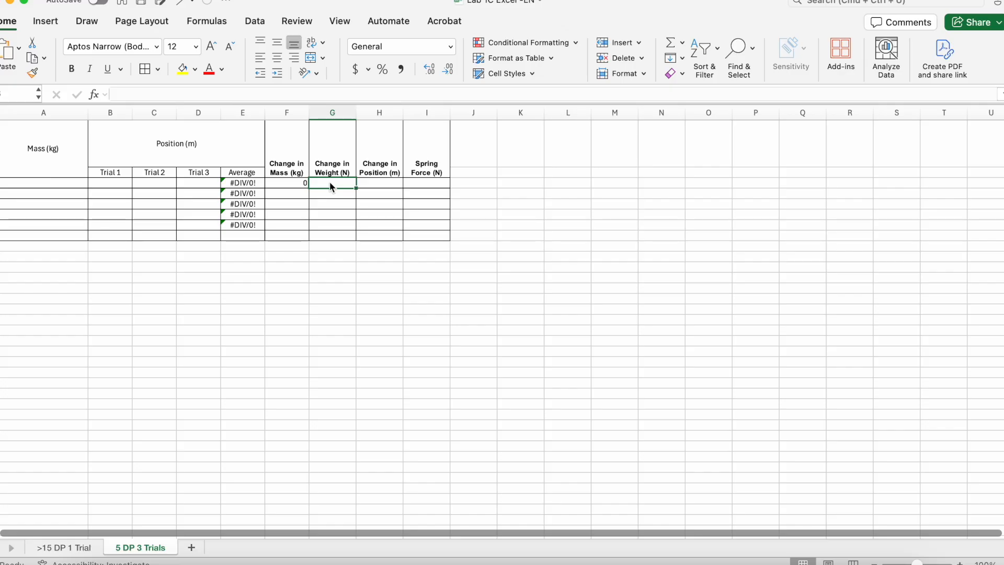
type("=")
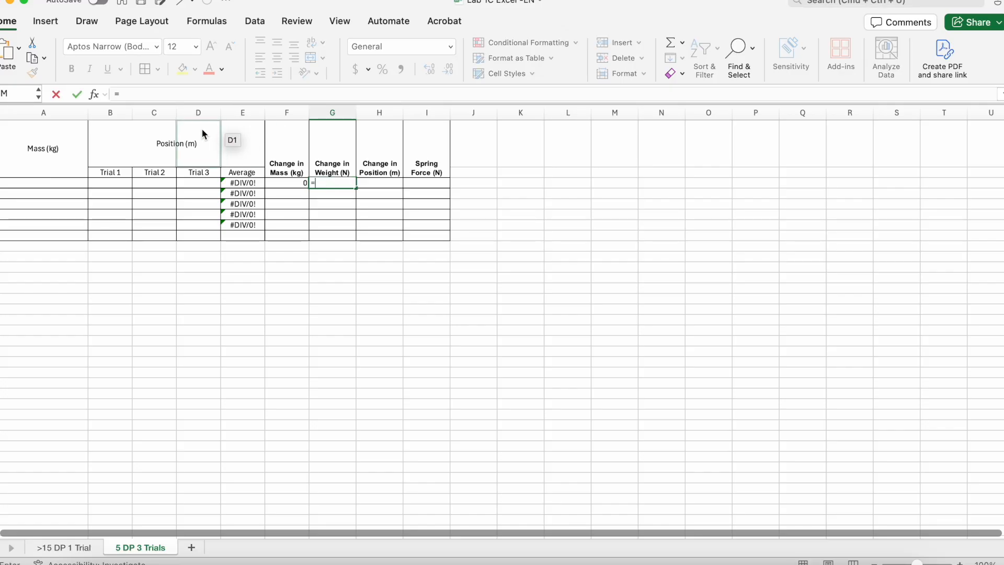
left_click(296, 185)
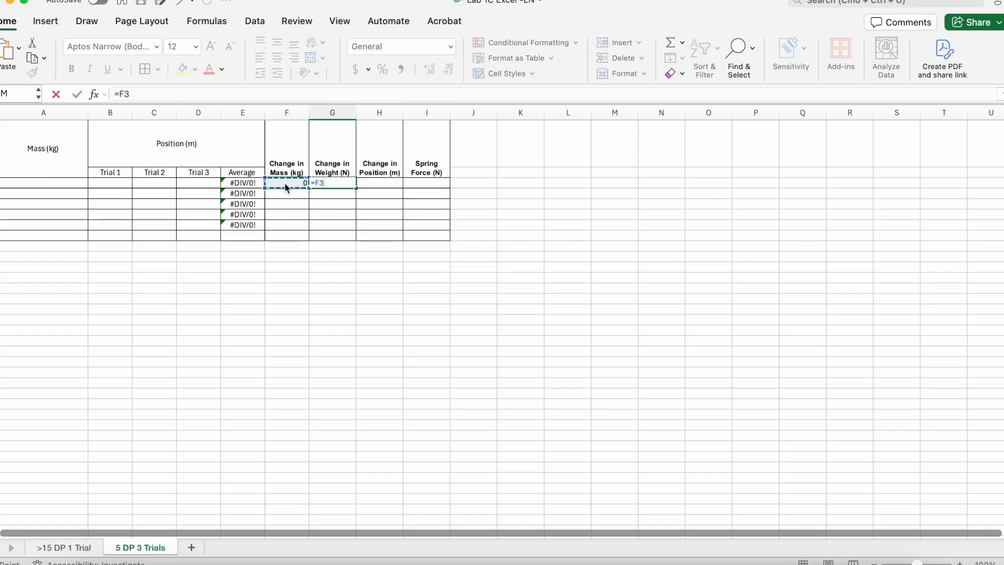
type("*9.8")
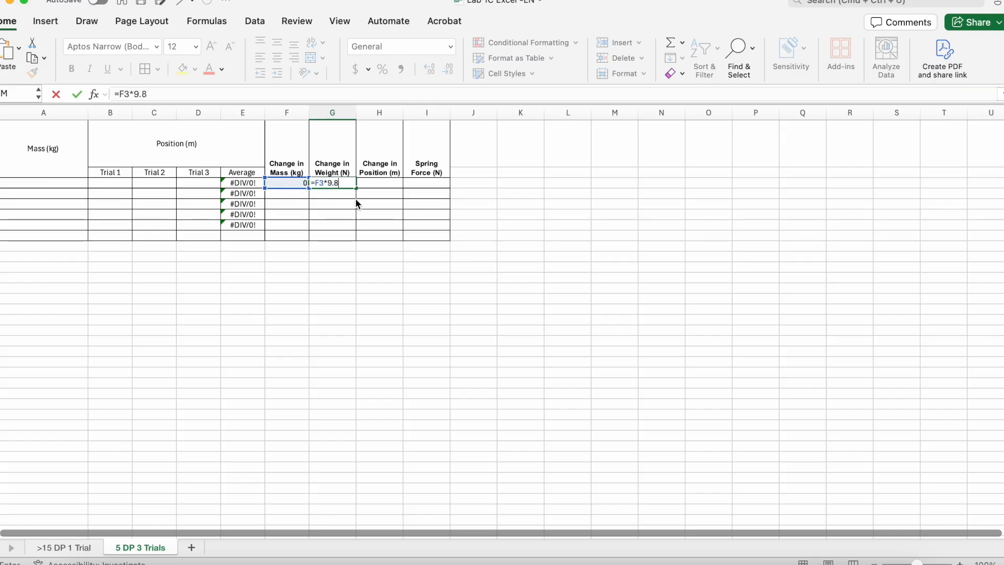
key("Tab")
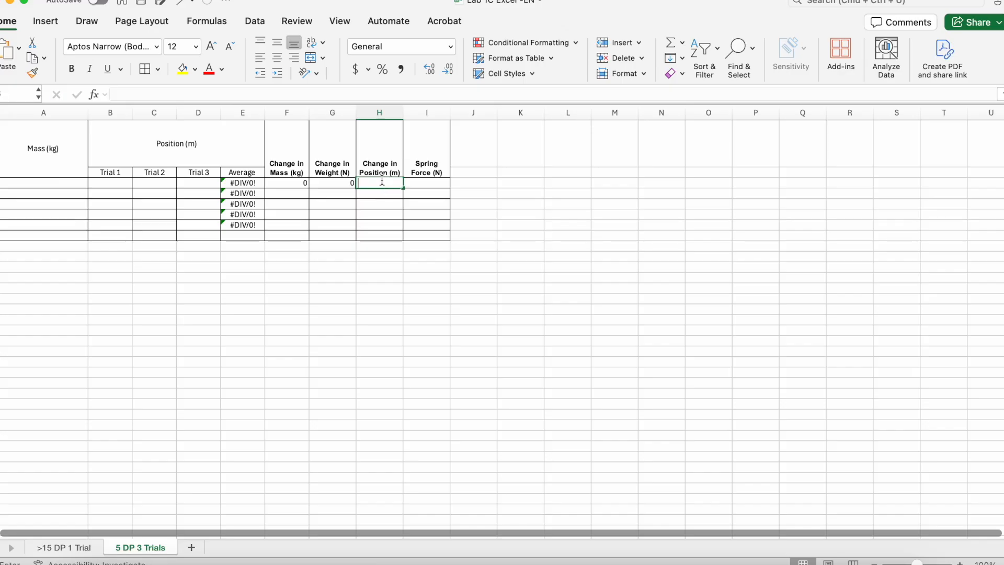
- Enter the Change in Position formula =E3-$E$3 in H3
type("=")
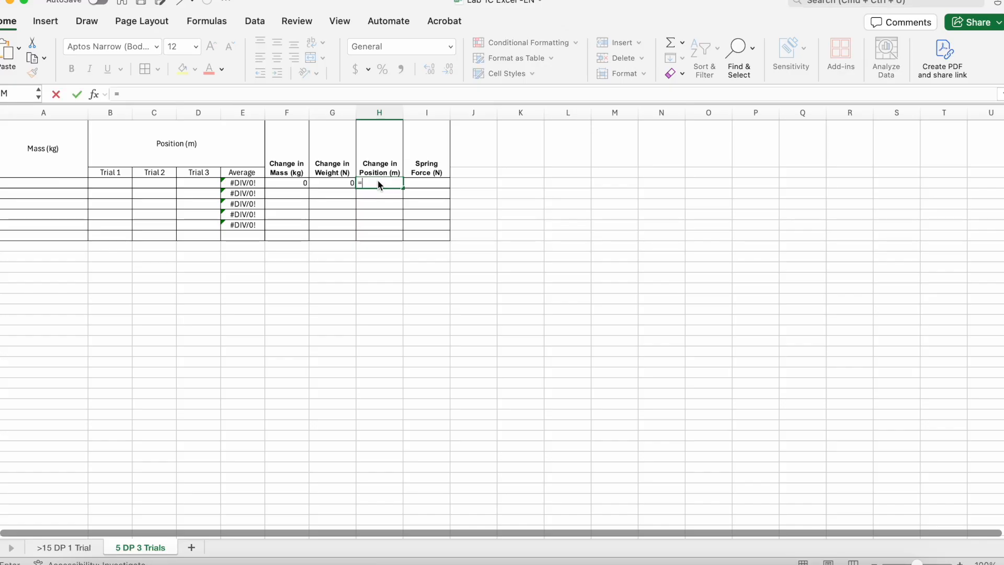
left_click(243, 187)
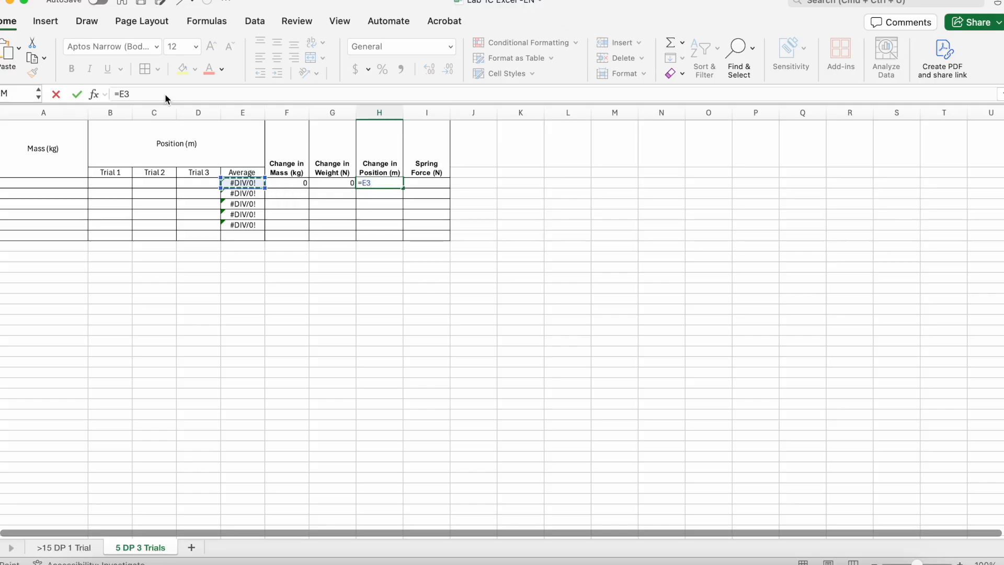
type("-")
left_click(249, 186)
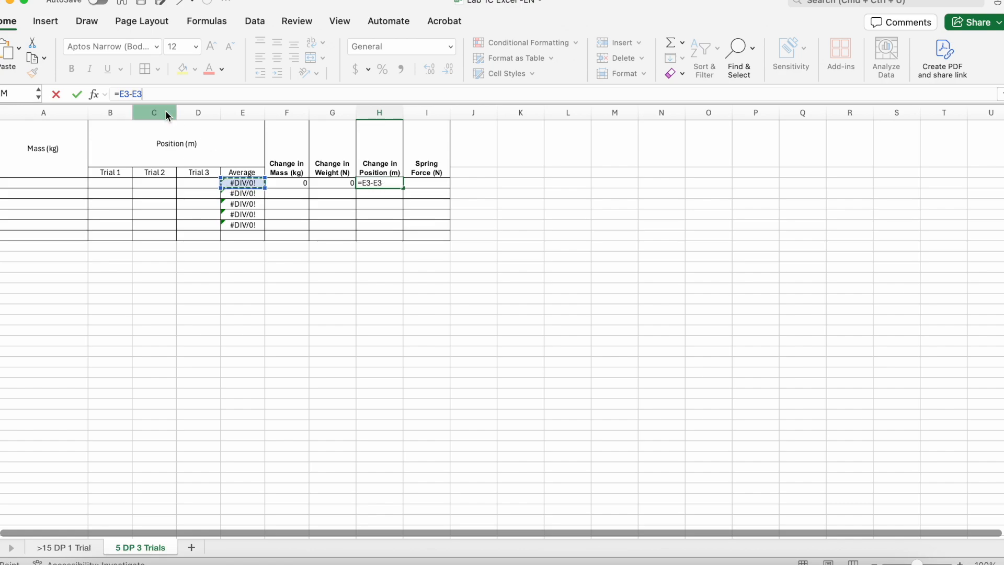
left_click(132, 93)
type("$E$")
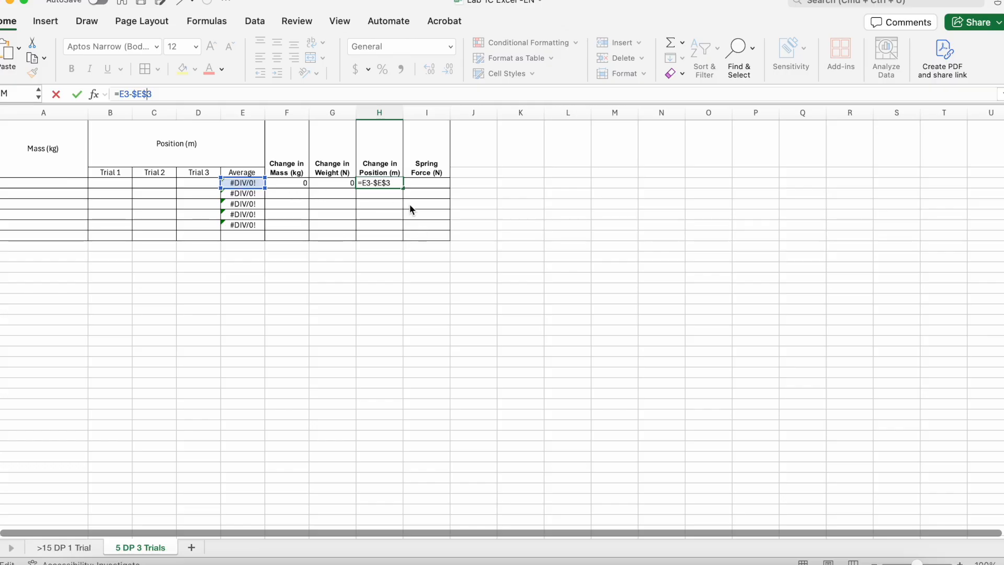
key("Return")
- Enter the formula =G3 in I3 so the spring force equals the change in weight
left_click(417, 183)
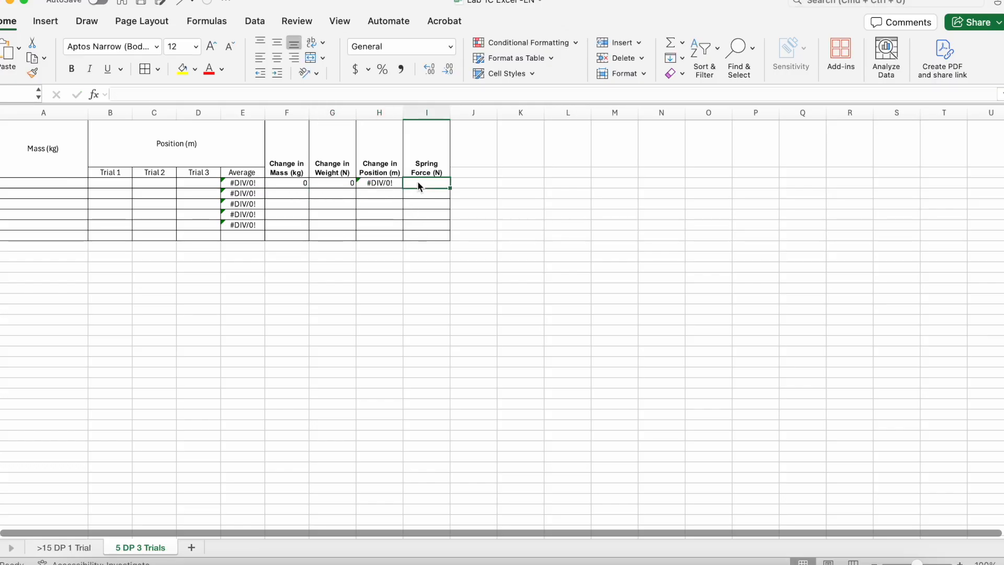
type("=")
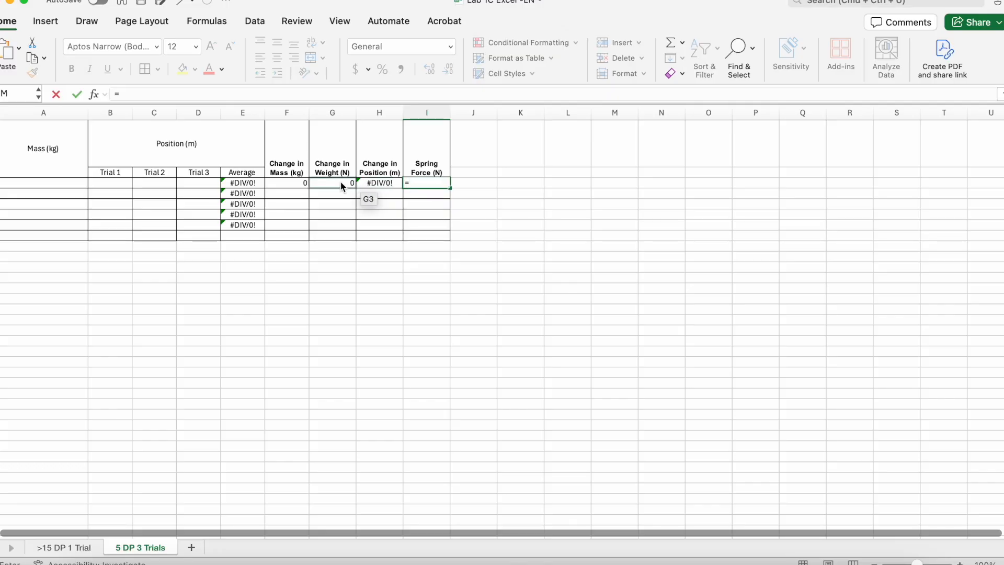
left_click(343, 186)
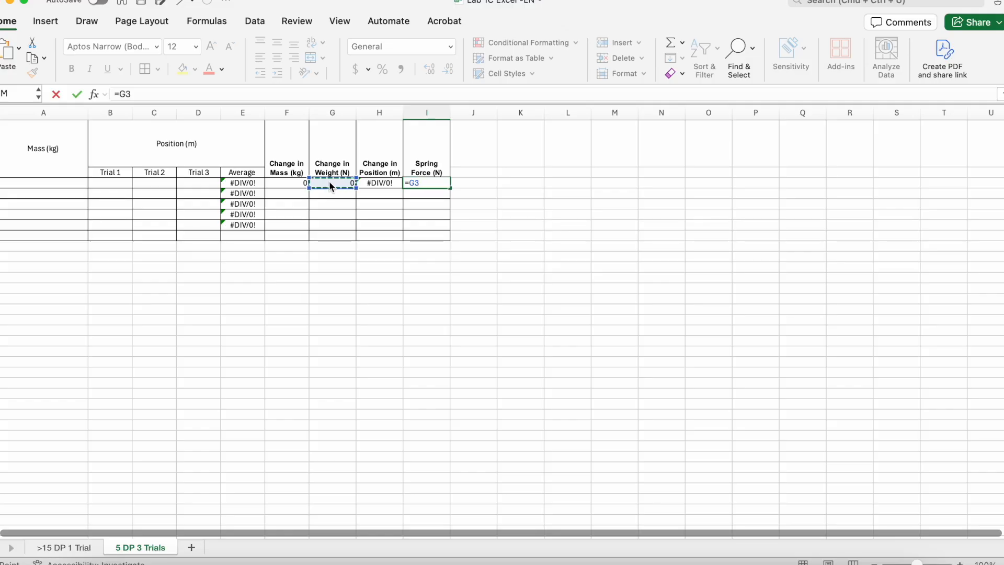
key("Return")
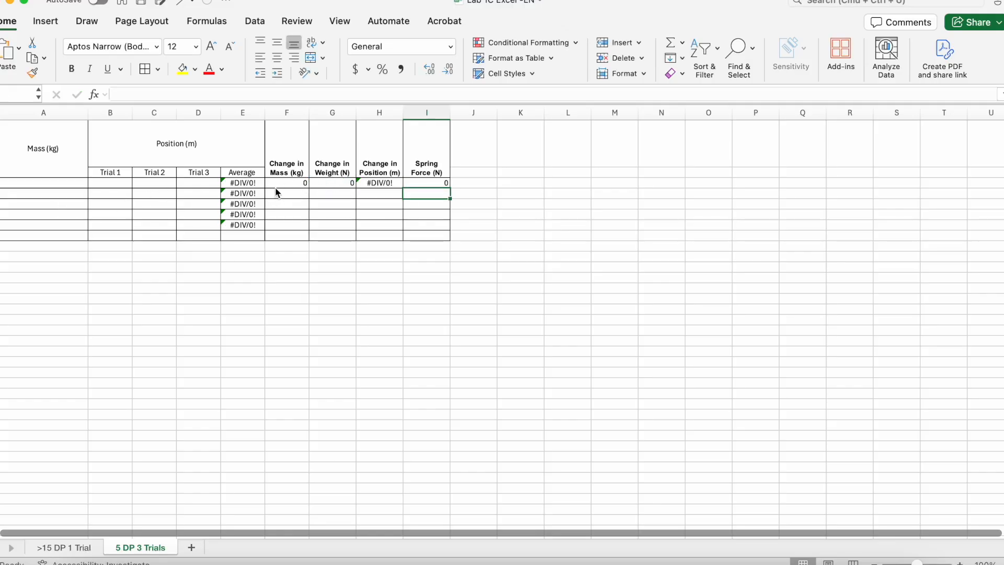
- Fill the formulas in E3 to I3 down through row 8
left_click_drag(234, 187, 425, 181)
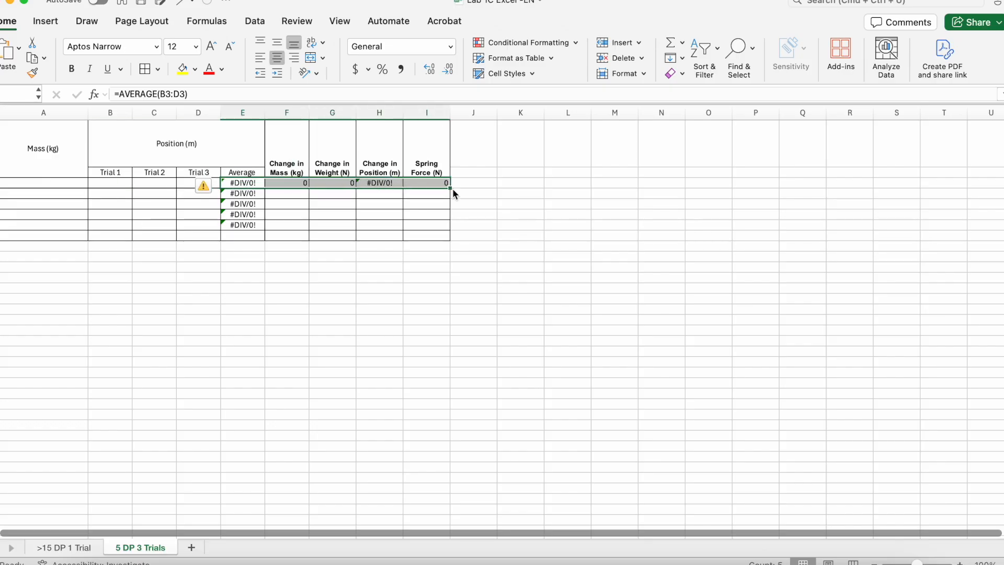
mouse_move(450, 188)
left_mouse_down()
mouse_move(448, 212)
mouse_move(452, 188)
left_mouse_up()
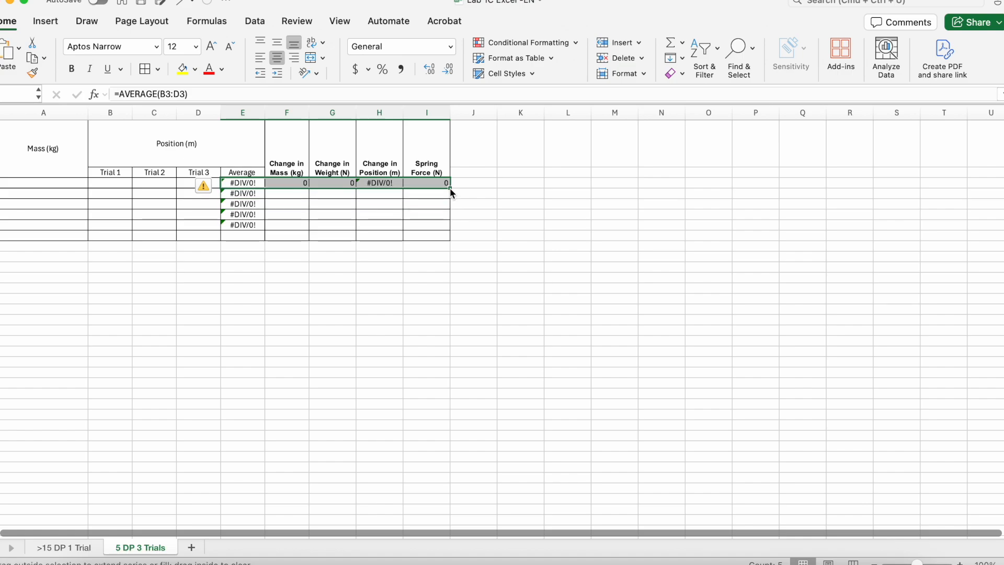
left_click_drag(452, 188, 451, 240)
left_click(361, 297)
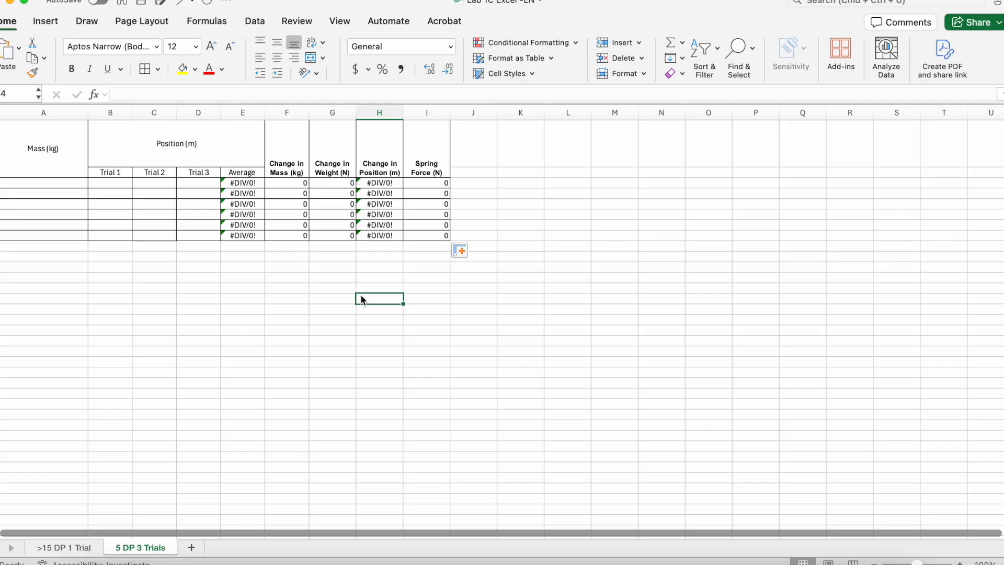
- Enter the test masses 1, 2, 3, 4, 5 and 6 in A3 to A8
left_click(54, 182)
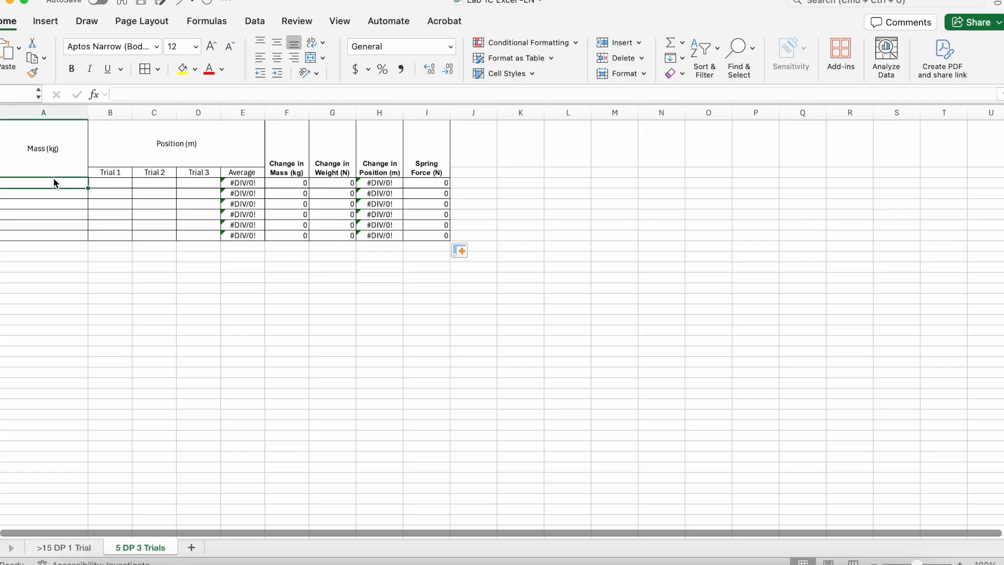
type("1")
key("Return")
type("2")
key("Return")
type("3")
key("Return")
type("4 5")
key("Return")
type("6")
key("Return")
- Enter the Trial 1 test positions 2, 4, 5, 7, 9 and 11 in B3 to B8
left_click(113, 184)
type("2")
key("Return")
type("4")
key("Return")
type("5")
key("Return")
type("7")
key("Return")
type("9")
key("Return")
type("11")
key("Return")
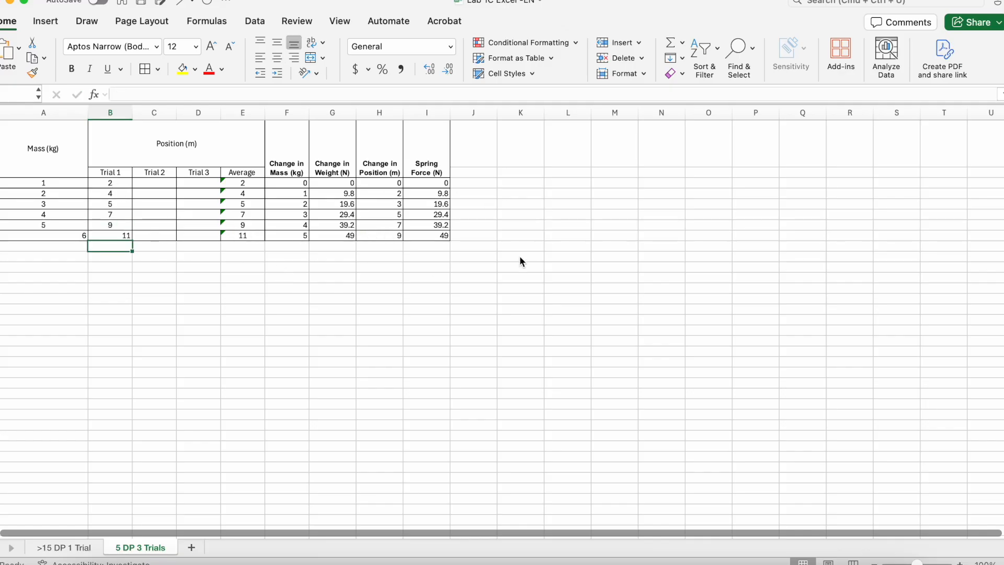
- Undo all the test entries in the Mass and Trial 1 columns
key("super+z")
key("super+z")
key("super+z")
key("super+z")
key("super+z")
key("super+z")
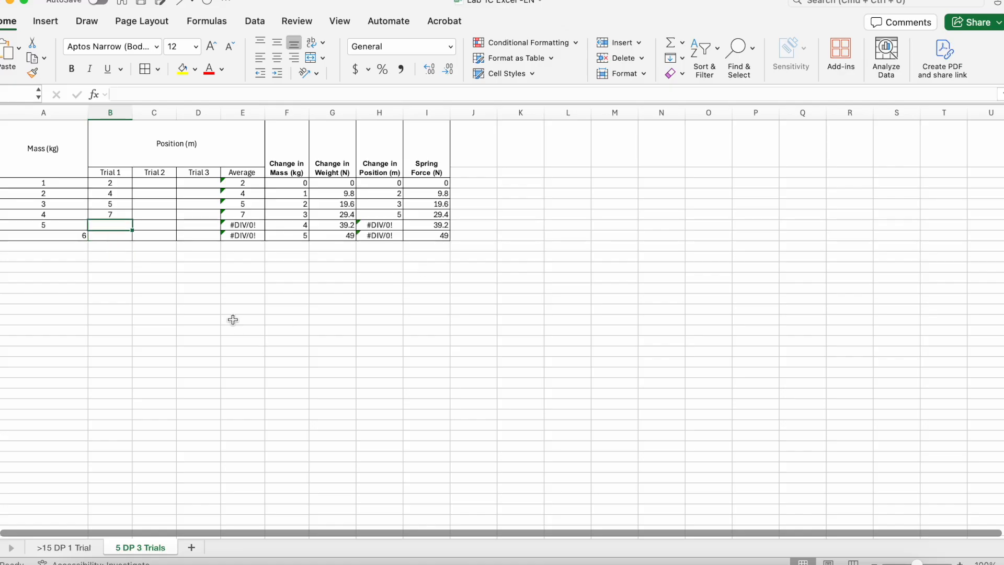
key("super+z")
key("super+z")
key("super+z")
key("super+z")
key("super+z")
key("super+z")
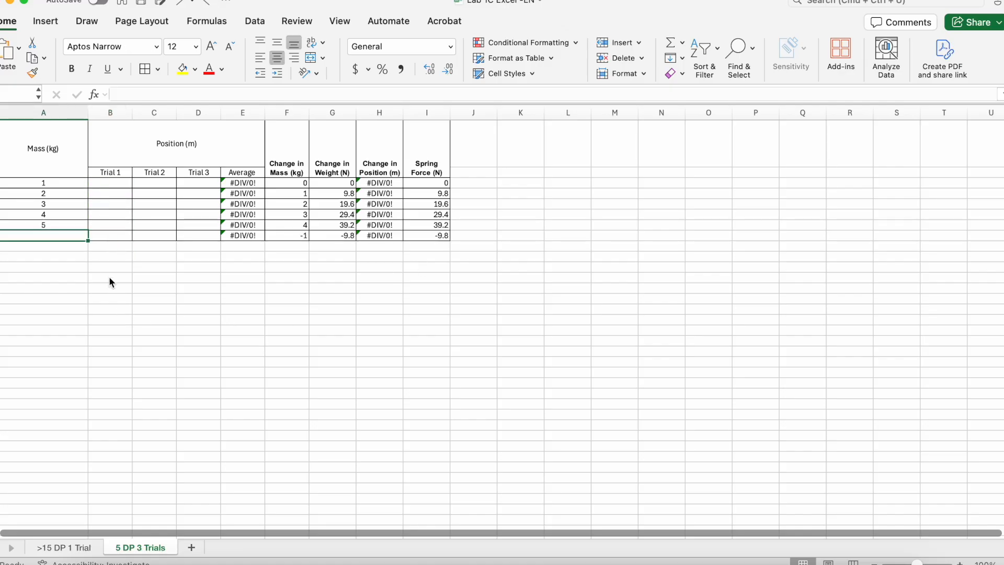
left_click(180, 311)
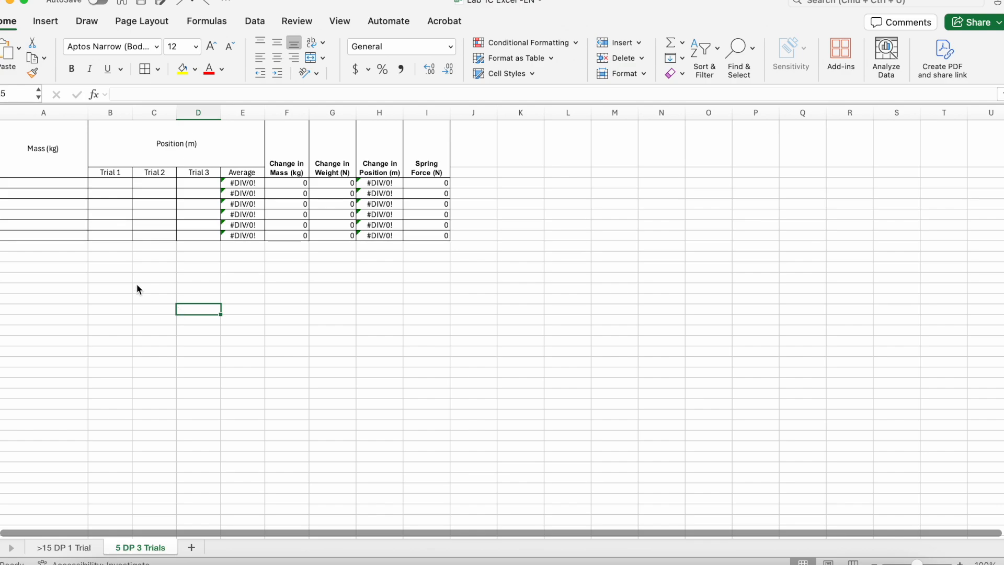
- Insert an empty markers-only scatter chart and place it below the data table
left_click(112, 274)
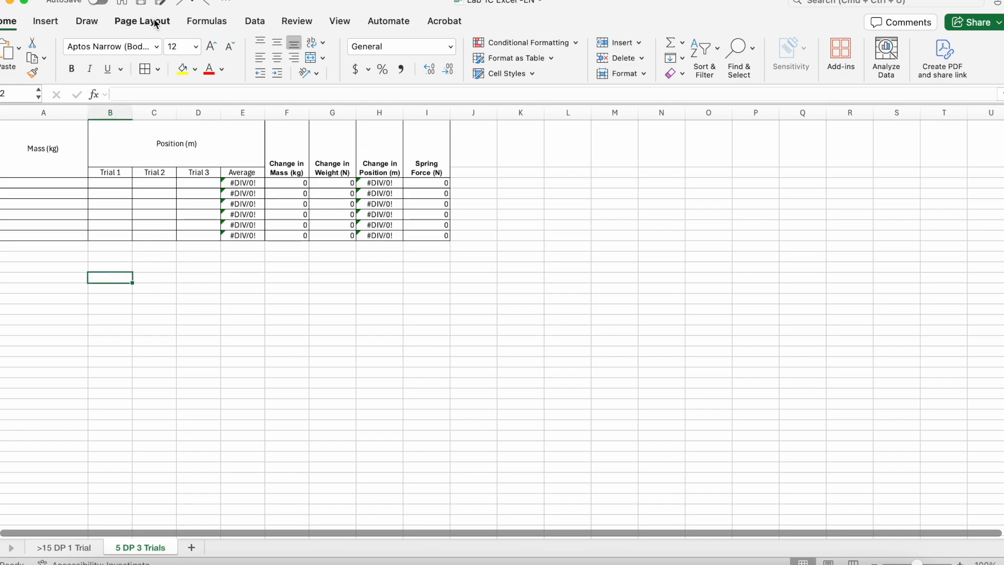
left_click(45, 21)
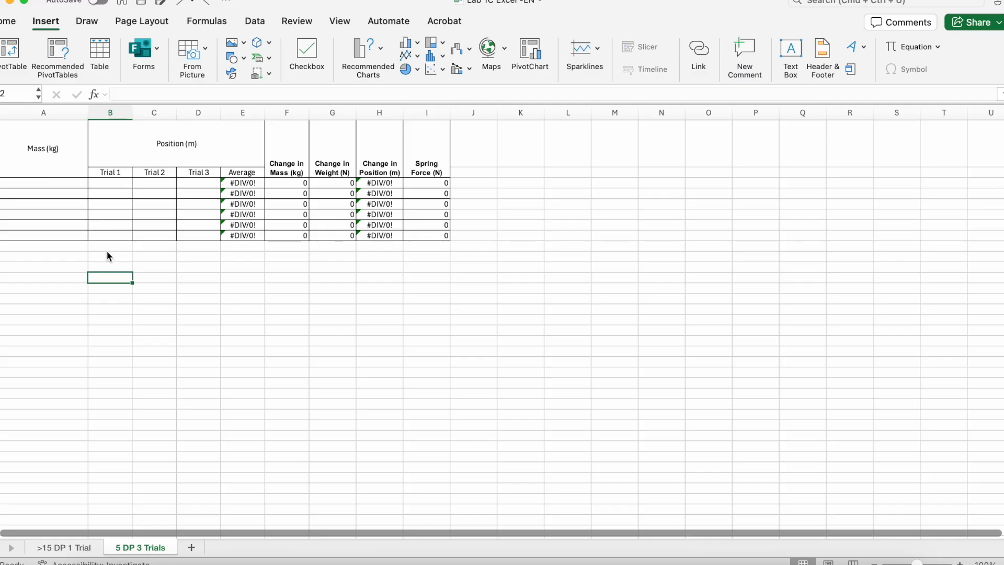
left_click(436, 68)
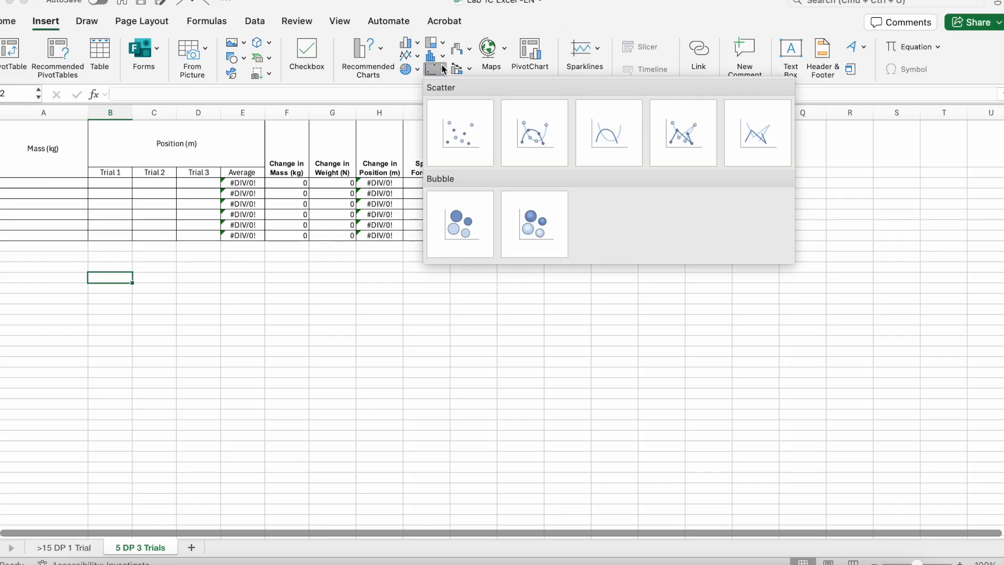
left_click(463, 155)
left_click_drag(453, 296, 187, 299)
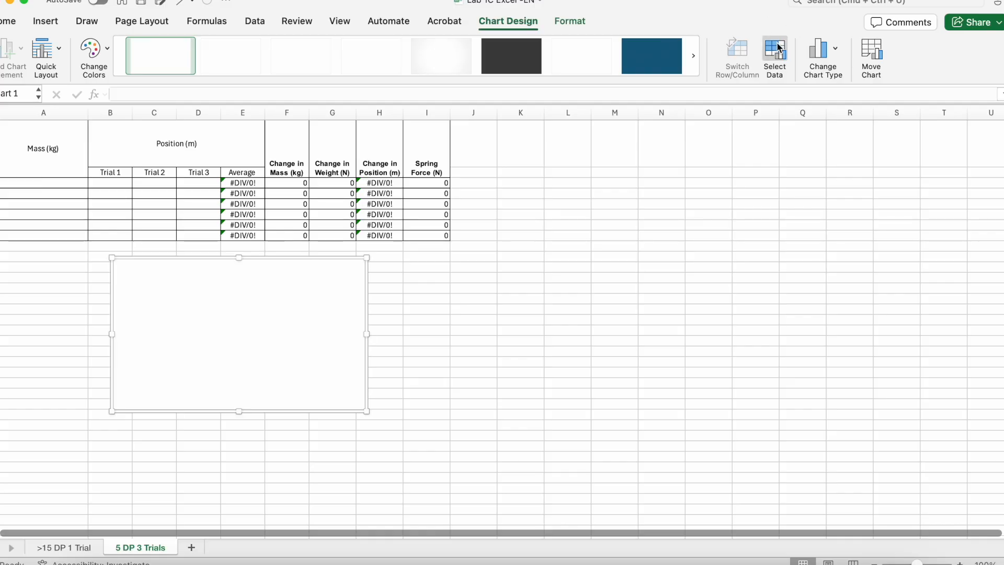
- Add a data series to the scatter chart with the Change in Position cells H3:H8 as its X values
left_click(777, 49)
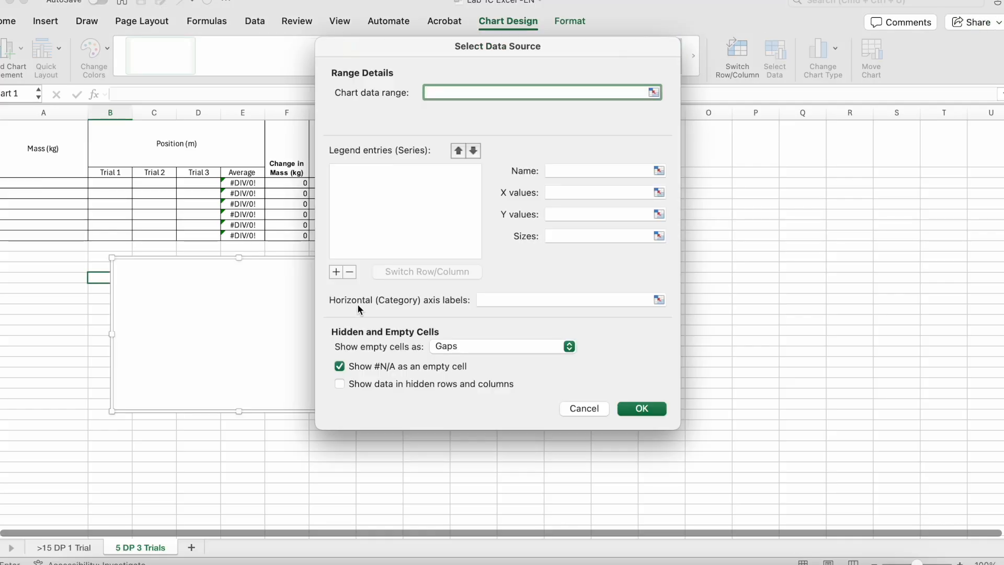
left_click(334, 272)
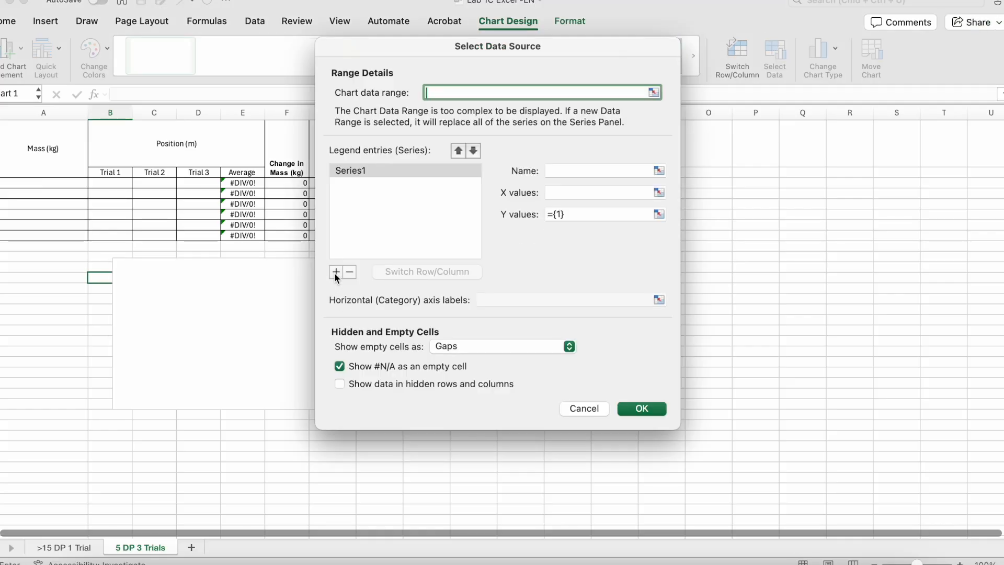
left_click(659, 192)
left_click(379, 183)
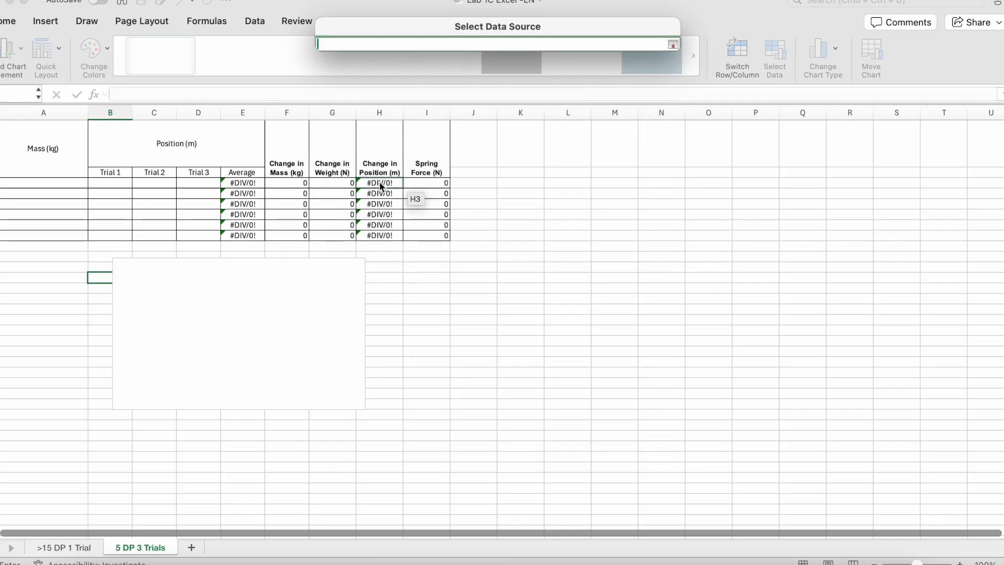
left_click_drag(380, 187, 385, 236)
key("Return")
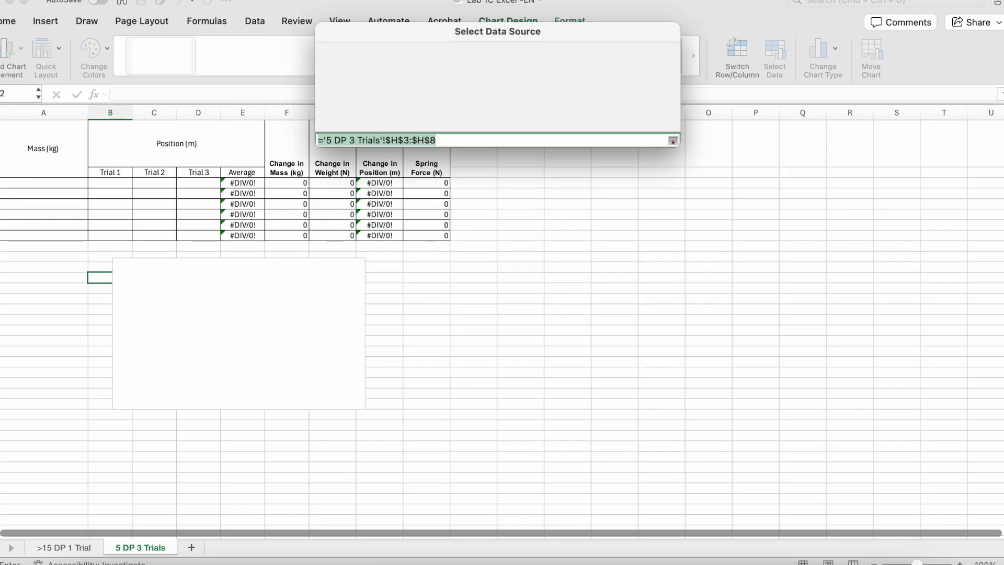
- Set the series' Y values to the Spring Force cells I3:I8 and apply the data source
left_click(659, 214)
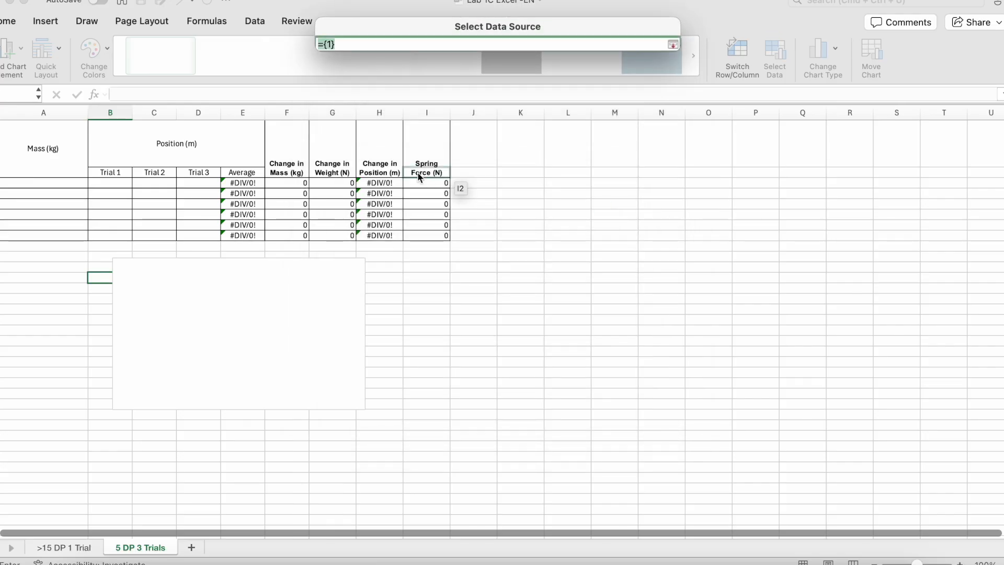
left_click_drag(417, 177, 418, 238)
key("Return")
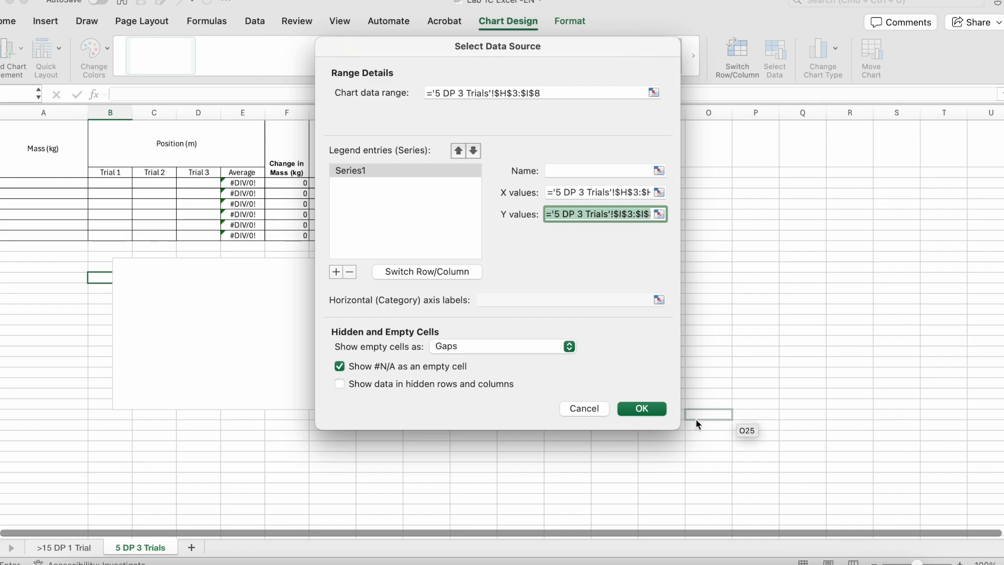
left_click(639, 411)
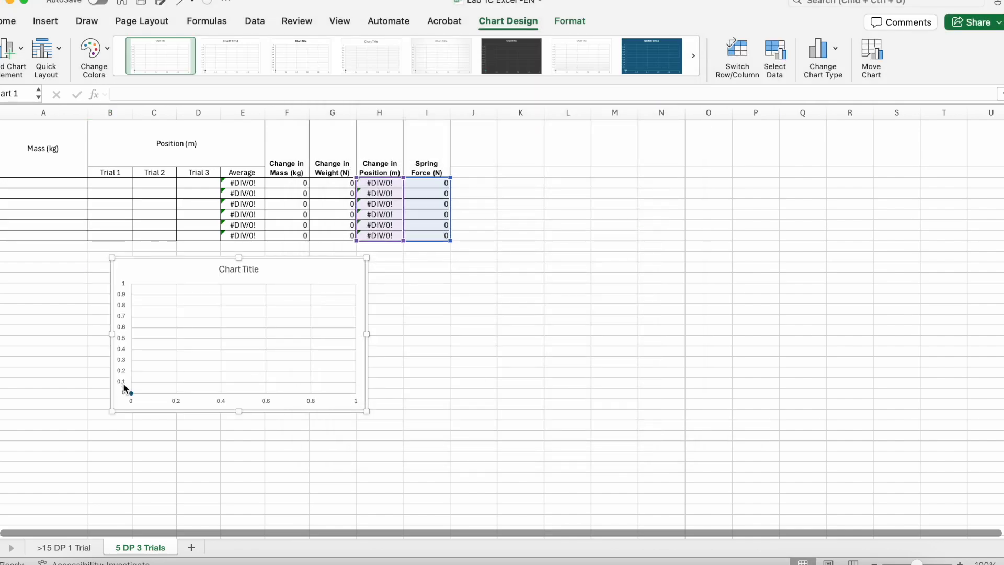
- Add a primary horizontal axis title to the chart reading "Position (m)"
left_click(13, 48)
mouse_move(95, 89)
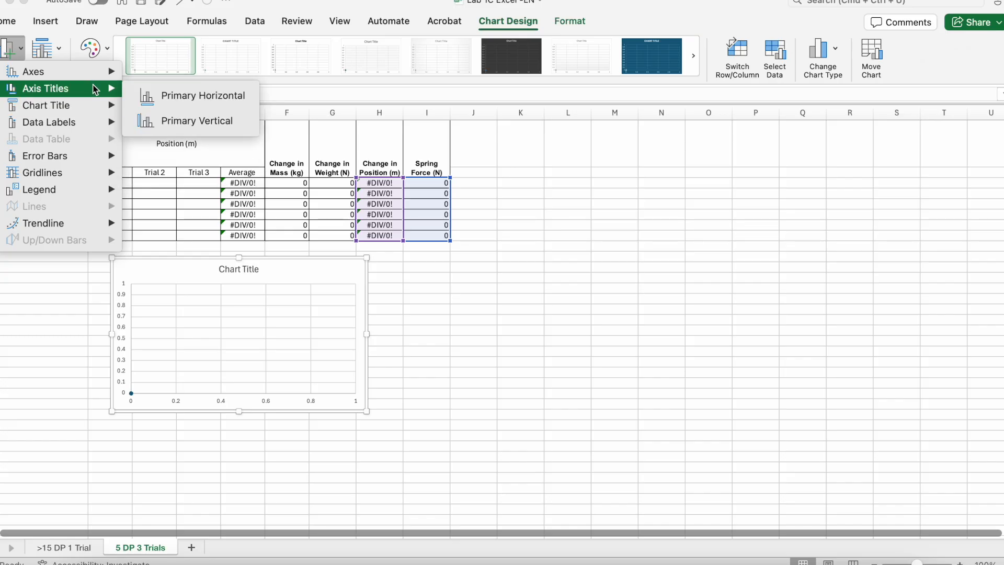
left_click(168, 98)
double_click(243, 402)
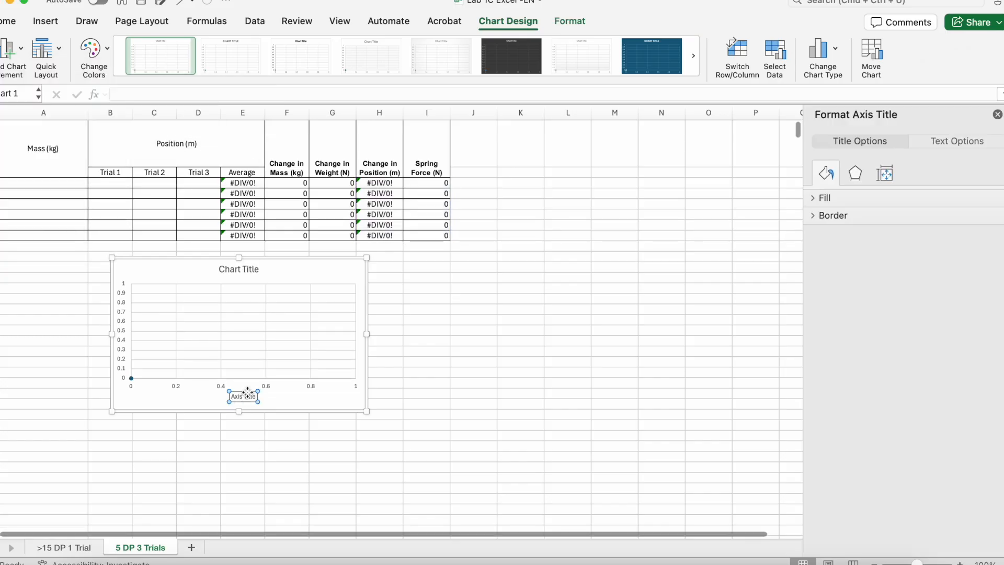
left_click_drag(246, 394, 248, 398)
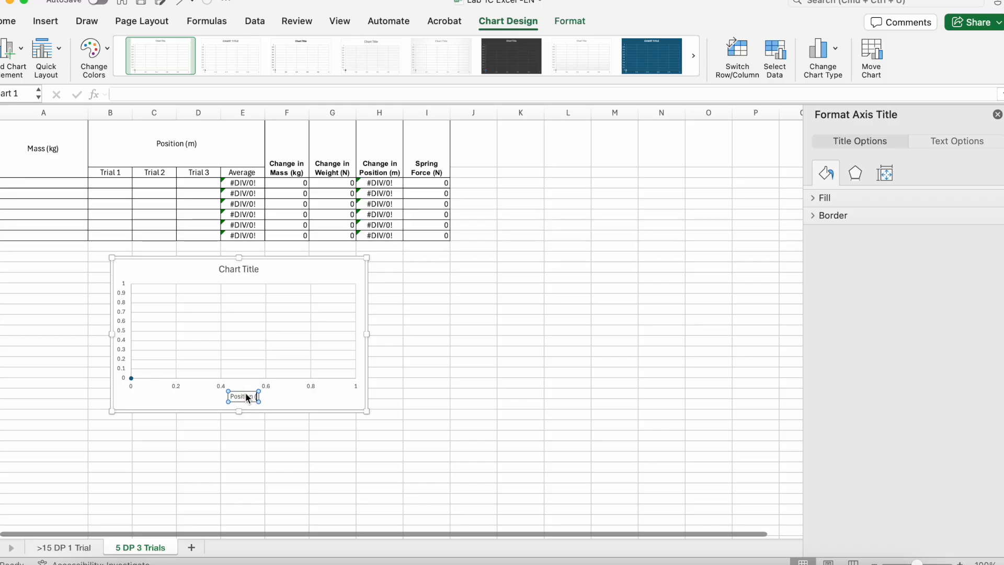
- Add a primary vertical axis title to the chart reading "Spring Force (N)"
left_click(21, 51)
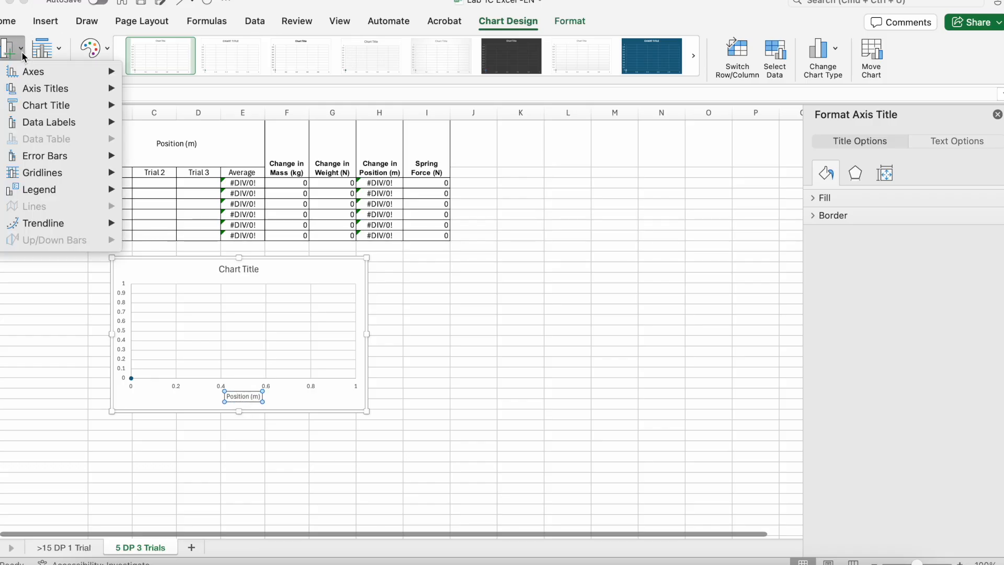
mouse_move(74, 89)
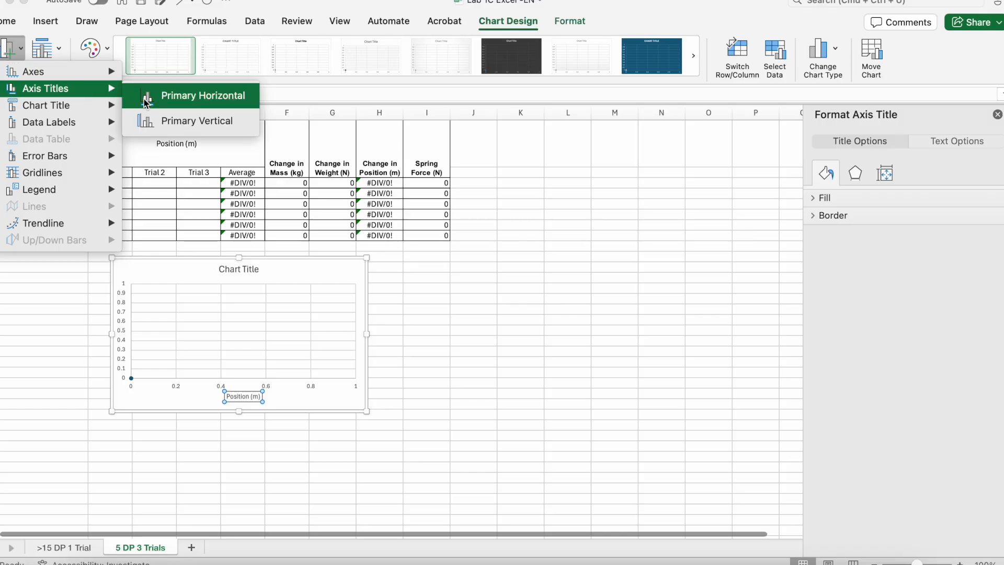
left_click(157, 120)
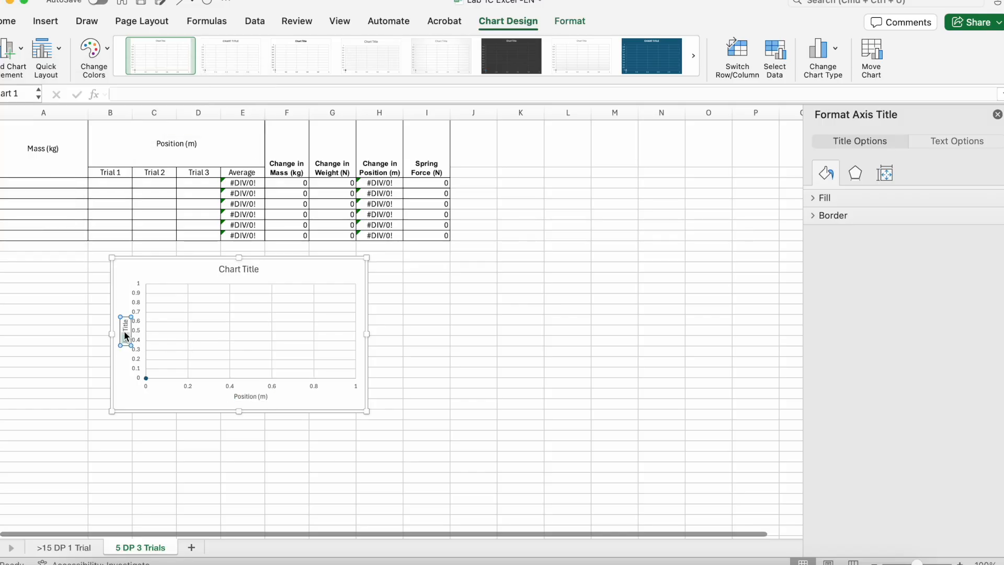
key("BackSpace")
type("Spring Force (N)")
left_click(401, 390)
- Change the chart title to "Lab 1 C Hooke's Law"
left_click(254, 274)
triple_click(254, 272)
type("La")
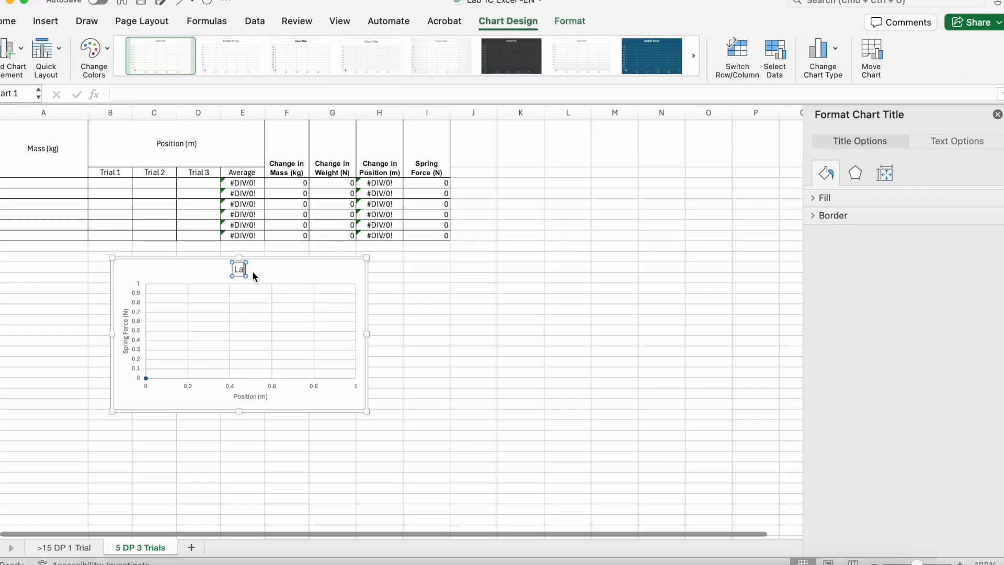
type("b 1 C Hook")
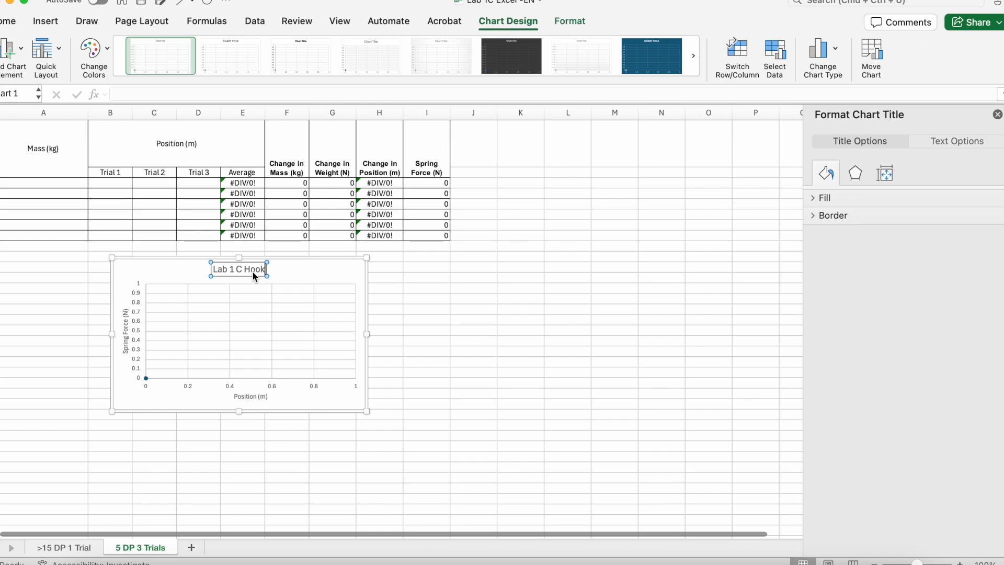
type("e's Law")
left_click(436, 301)
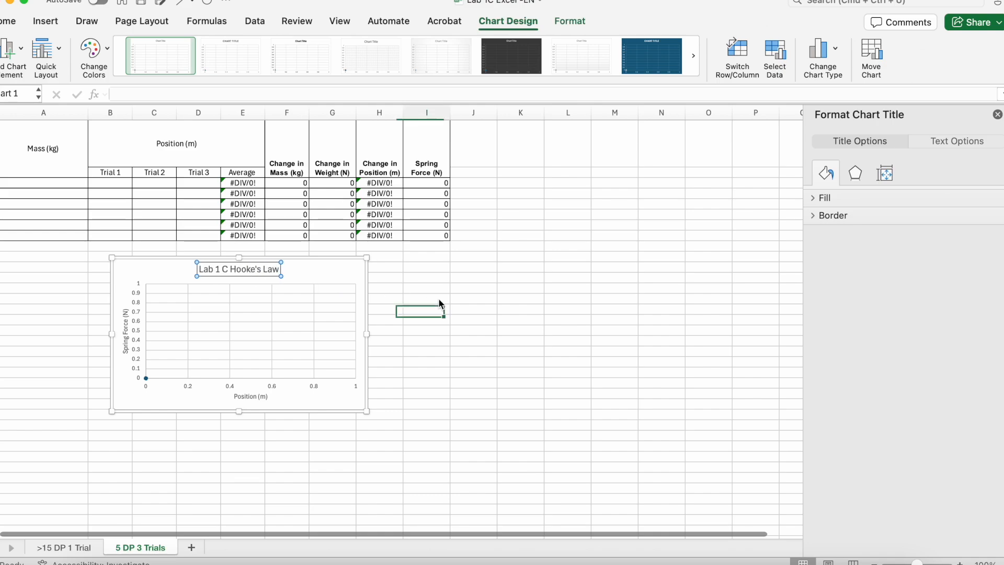
- Enter test masses 1 and 2 in A3 and A4, with Trial 1 positions 2 and 4 in B3 and B4
left_click(70, 184)
type("1")
key("Tab")
type("2")
key("Return")
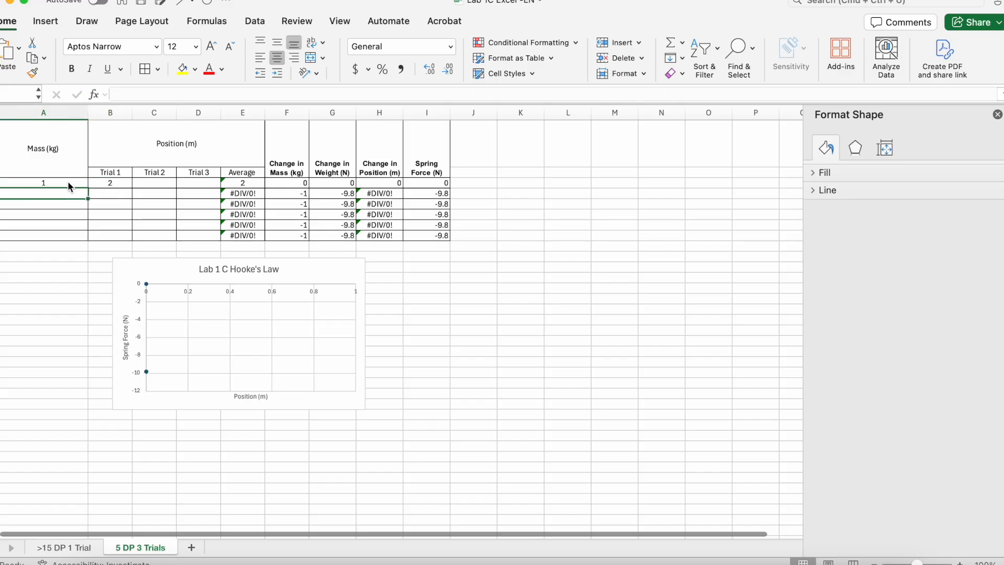
type("2")
key("Tab")
type("4")
key("Return")
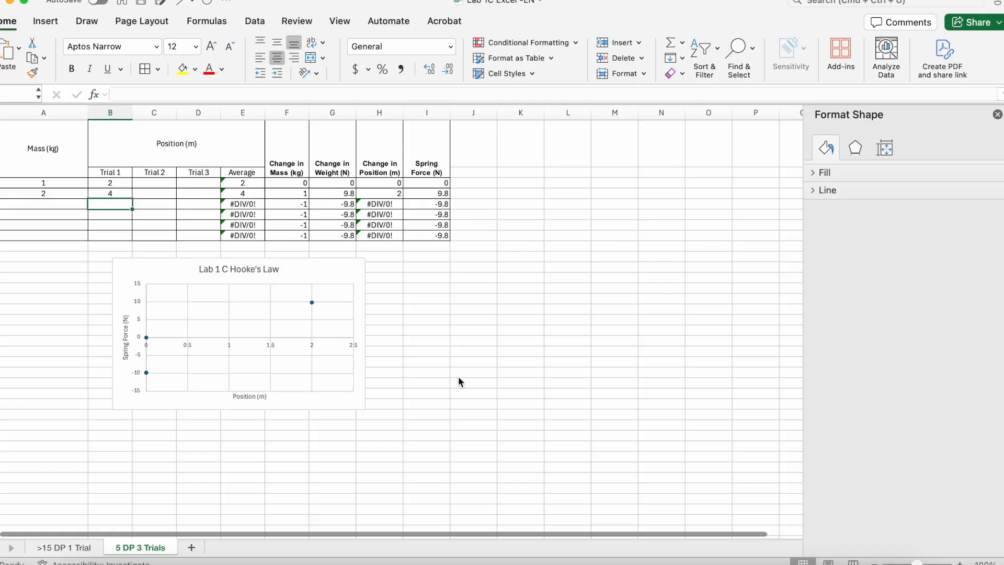
- Undo the test entries in the Mass and Trial 1 columns and restore the chart title "Lab 1 C Hooke's Law"
key("super+z")
key("super+z")
key("super+z")
key("super+z")
key("super+z")
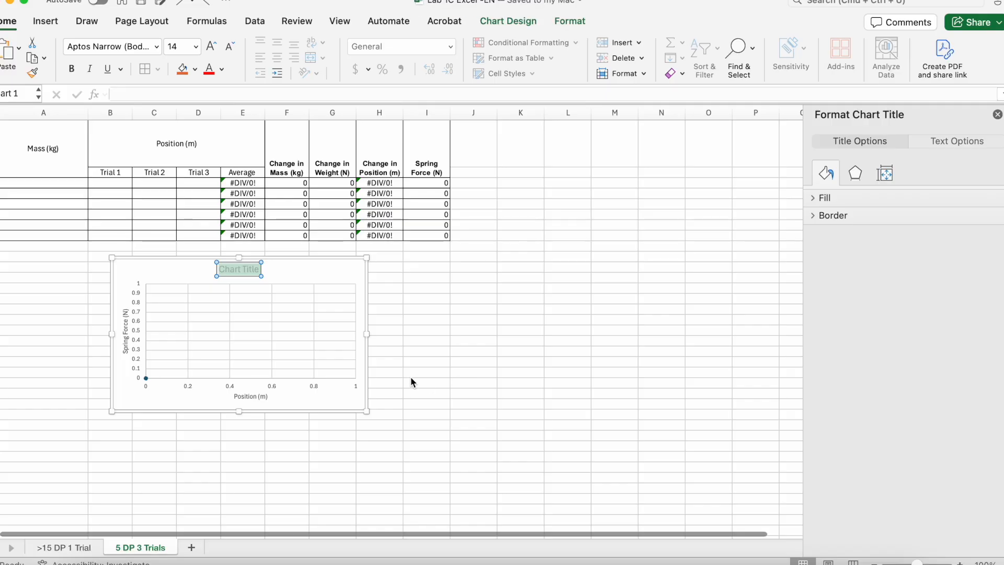
key("super+v")
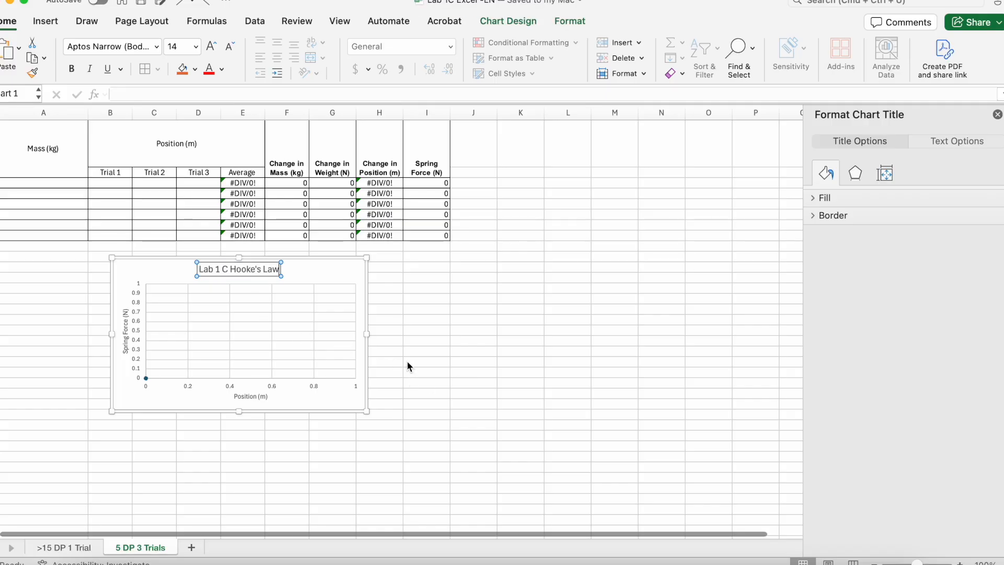